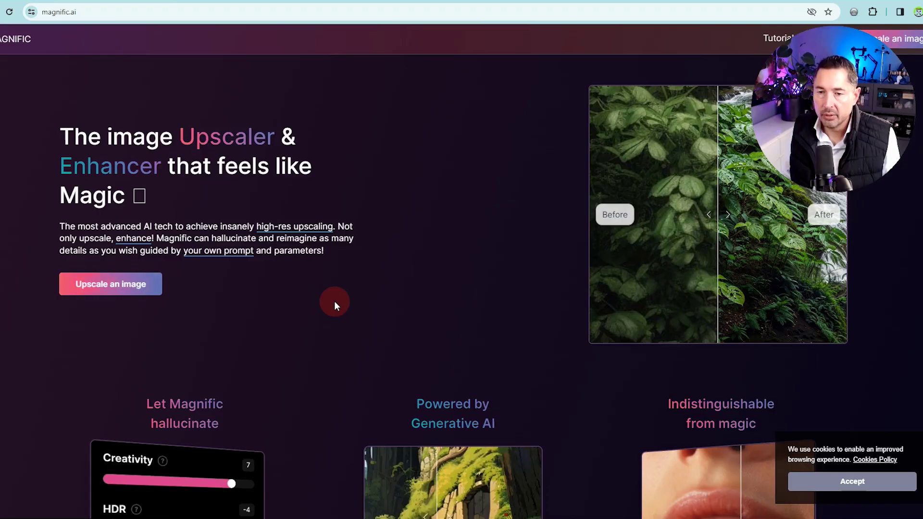
Open the subscription plans for upscaling images and show their yearly pricing.
{"action": "left_click", "coordinate": [105, 280]}
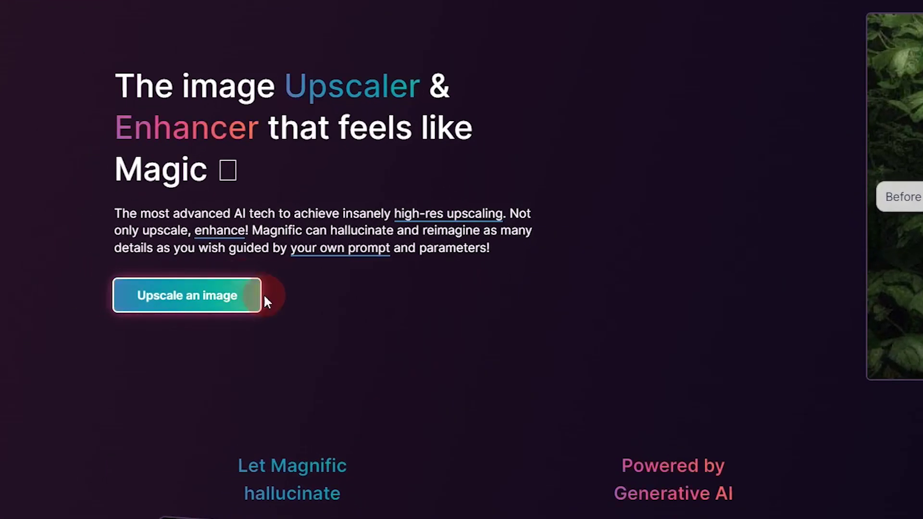
{"action": "left_click", "coordinate": [220, 304]}
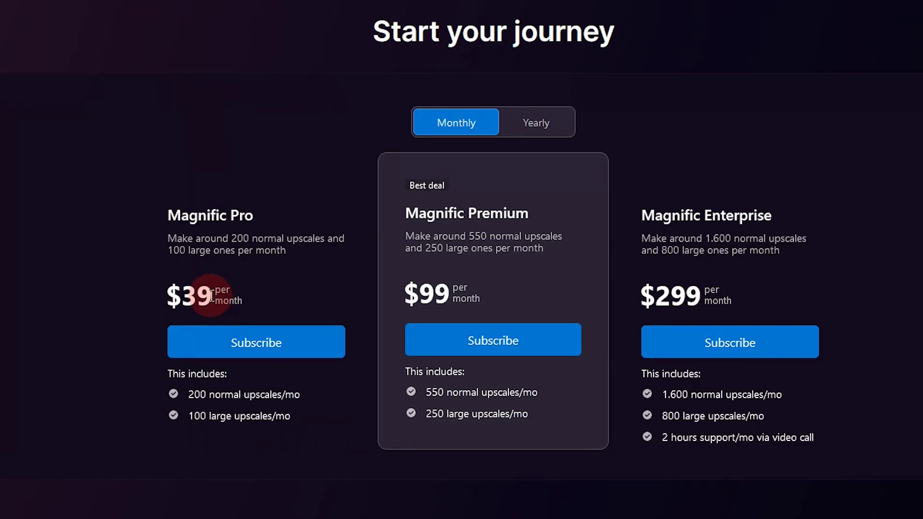
{"action": "left_click", "coordinate": [552, 124]}
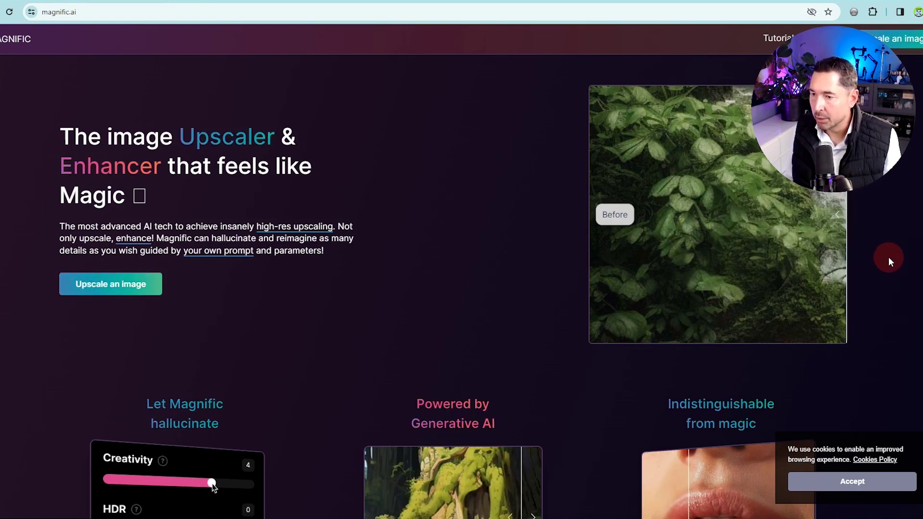
Compare the before and after versions of the jungle plant sample and the two portrait samples on the homepage.
{"action": "left_click_drag", "start_coordinate": [825, 262], "coordinate": [560, 291]}
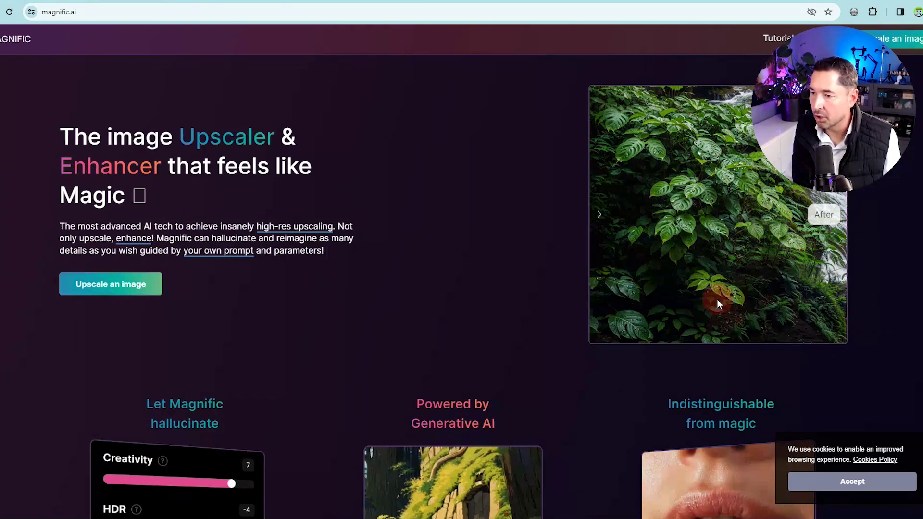
{"action": "scroll", "coordinate": [733, 295], "scroll_direction": "down", "scroll_amount": 4}
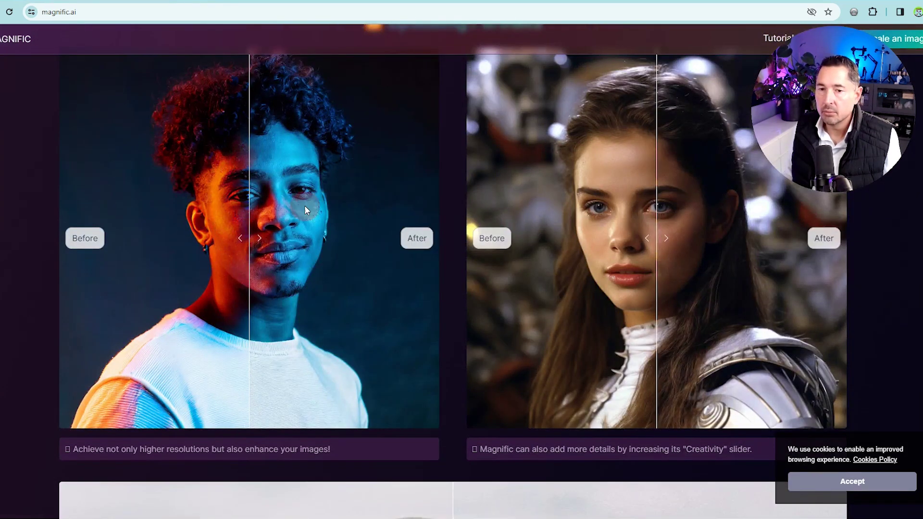
{"action": "left_click_drag", "start_coordinate": [304, 206], "coordinate": [289, 239]}
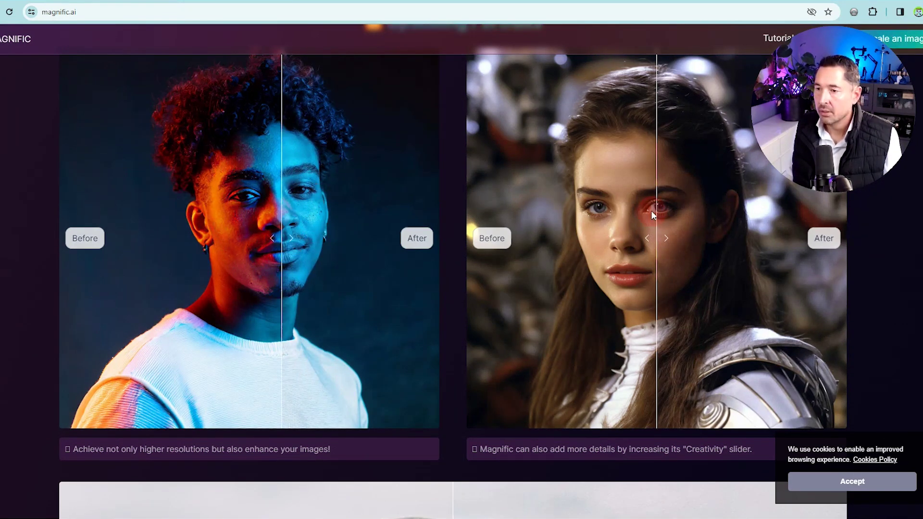
{"action": "left_click_drag", "start_coordinate": [657, 216], "coordinate": [714, 238]}
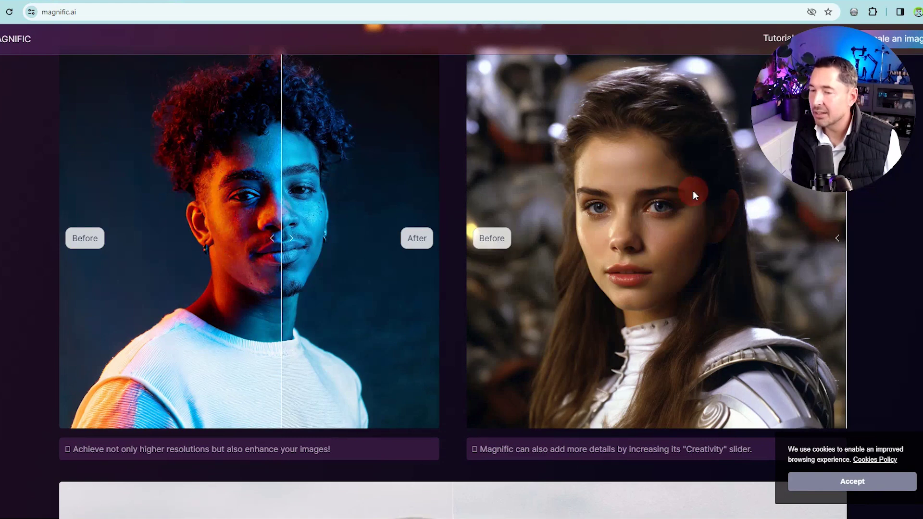
{"action": "left_click_drag", "start_coordinate": [838, 243], "coordinate": [466, 248]}
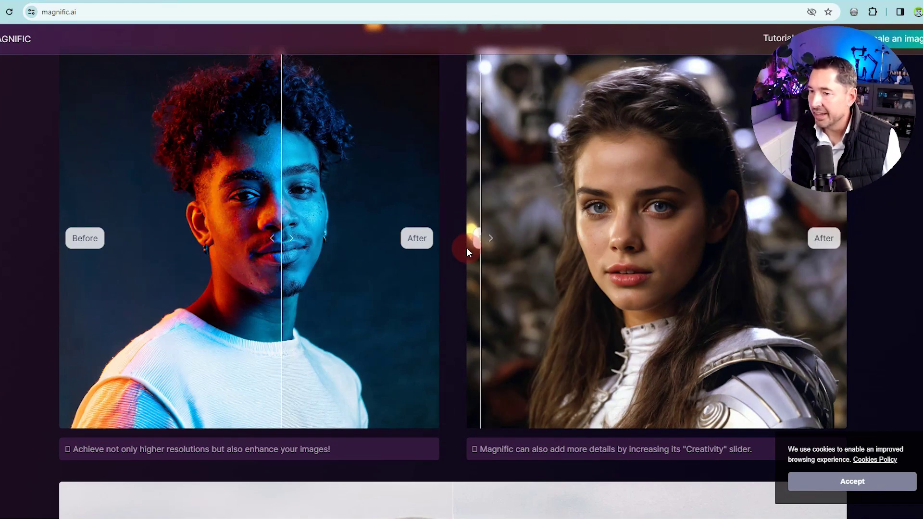
Compare the before and after versions of the bearded man portrait and the turquoise beach cove sample.
{"action": "scroll", "coordinate": [608, 229], "scroll_direction": "down", "scroll_amount": 9}
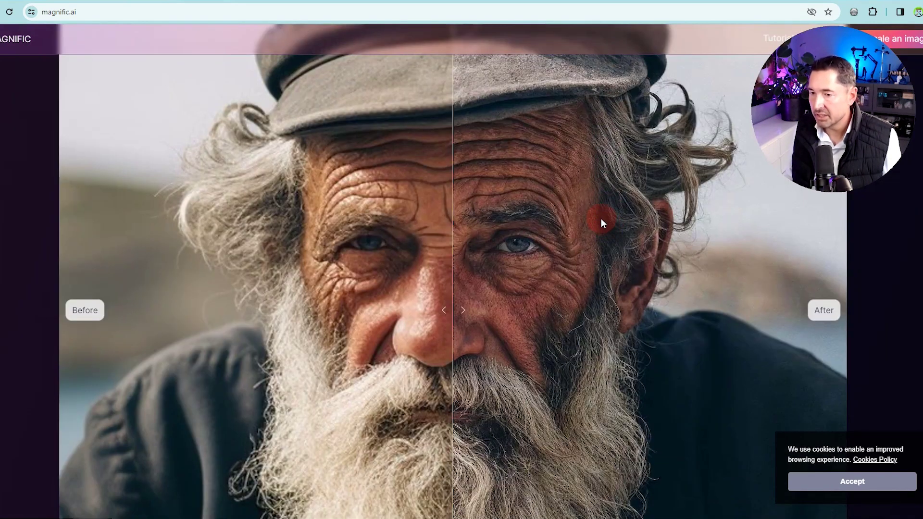
{"action": "left_click_drag", "start_coordinate": [453, 318], "coordinate": [21, 280]}
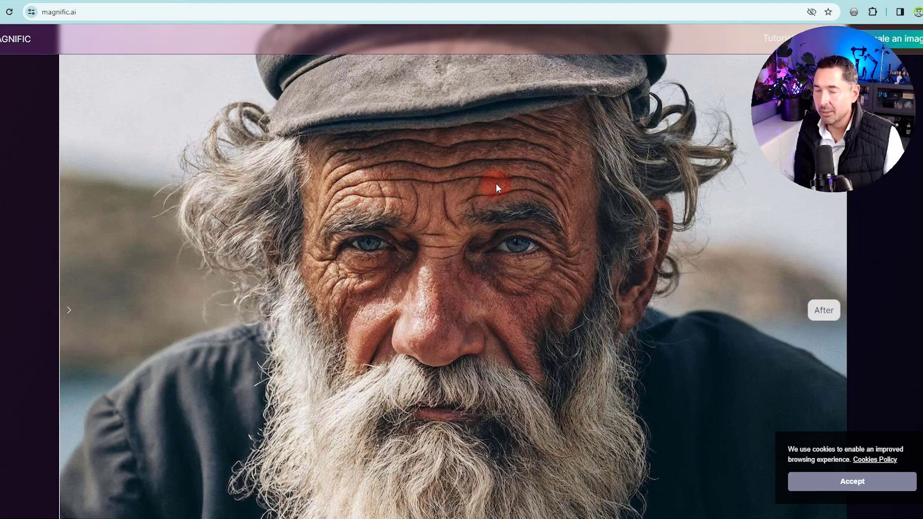
{"action": "scroll", "coordinate": [496, 185], "scroll_direction": "down", "scroll_amount": 12}
{"action": "scroll", "coordinate": [385, 226], "scroll_direction": "up", "scroll_amount": 1}
{"action": "left_click_drag", "start_coordinate": [433, 214], "coordinate": [60, 307]}
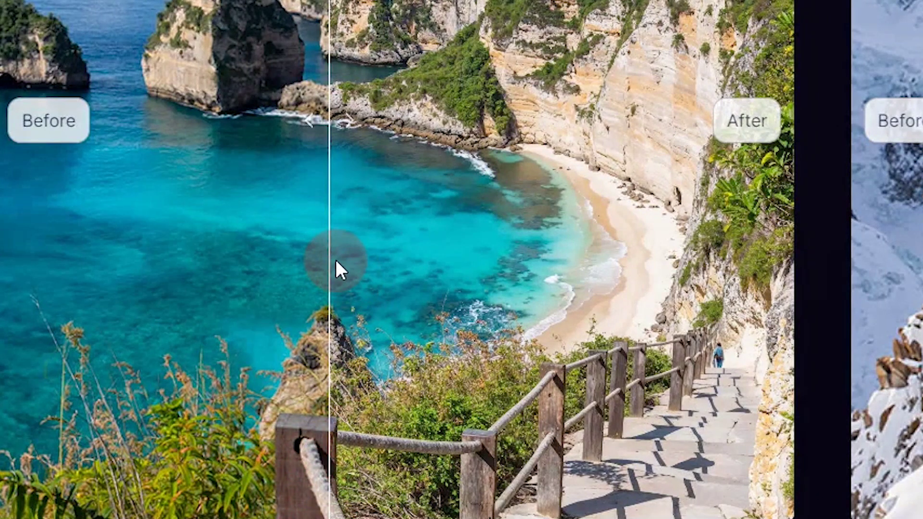
{"action": "left_click_drag", "start_coordinate": [329, 267], "coordinate": [200, 286]}
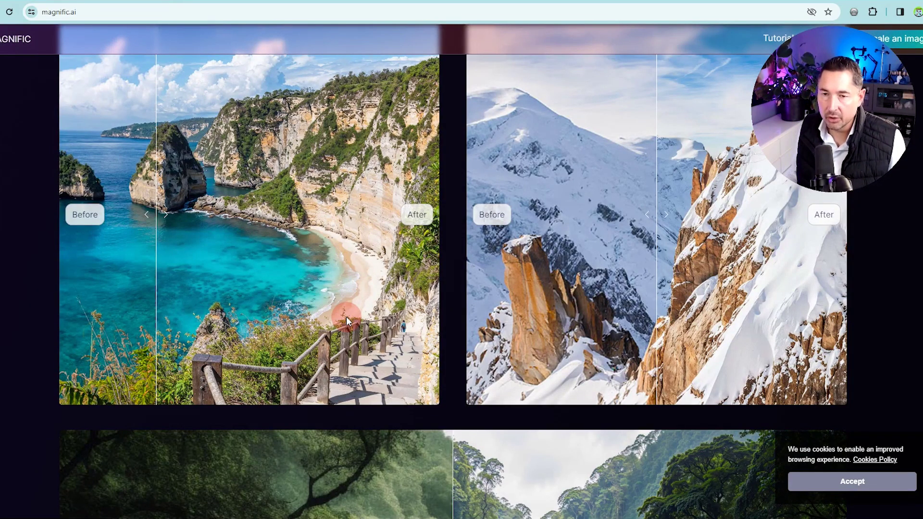
Compare the before and after versions of the forest waterfall sample and the close-up portrait of the woman.
{"action": "scroll", "coordinate": [347, 321], "scroll_direction": "down", "scroll_amount": 5}
{"action": "left_click_drag", "start_coordinate": [347, 321], "coordinate": [885, 308]}
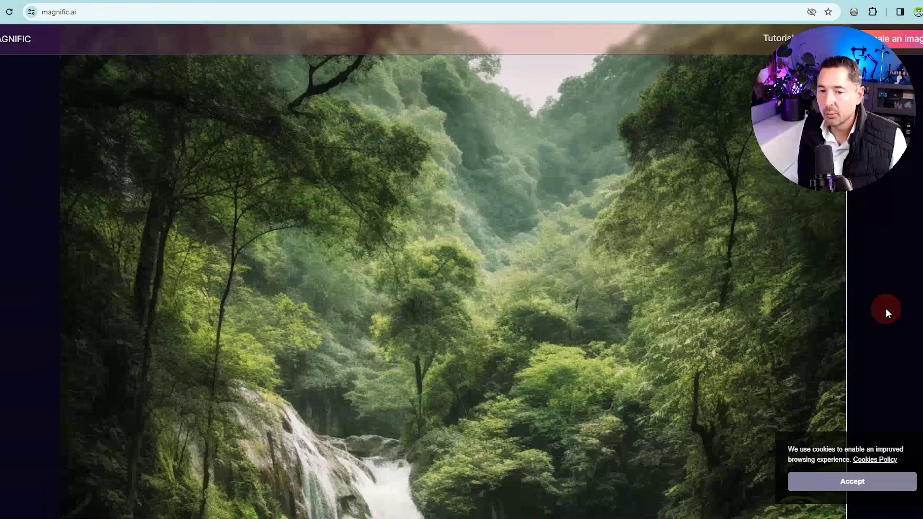
{"action": "left_click_drag", "start_coordinate": [886, 307], "coordinate": [61, 337]}
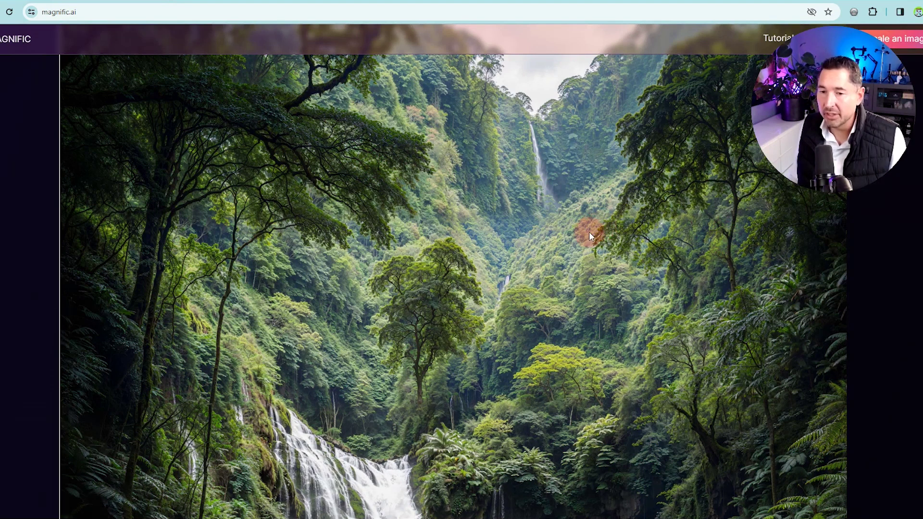
{"action": "scroll", "coordinate": [588, 233], "scroll_direction": "down", "scroll_amount": 2}
{"action": "scroll", "coordinate": [583, 232], "scroll_direction": "down", "scroll_amount": 7}
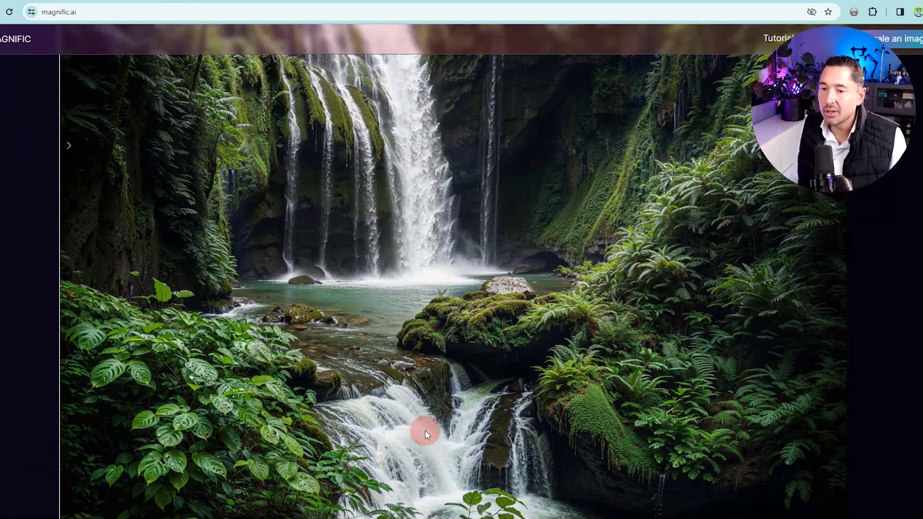
{"action": "scroll", "coordinate": [553, 245], "scroll_direction": "down", "scroll_amount": 2}
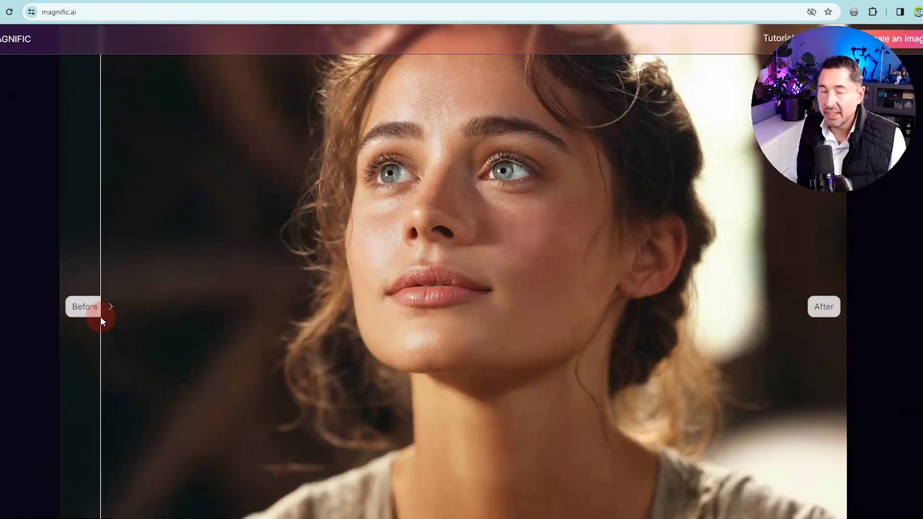
{"action": "left_click_drag", "start_coordinate": [100, 316], "coordinate": [67, 320]}
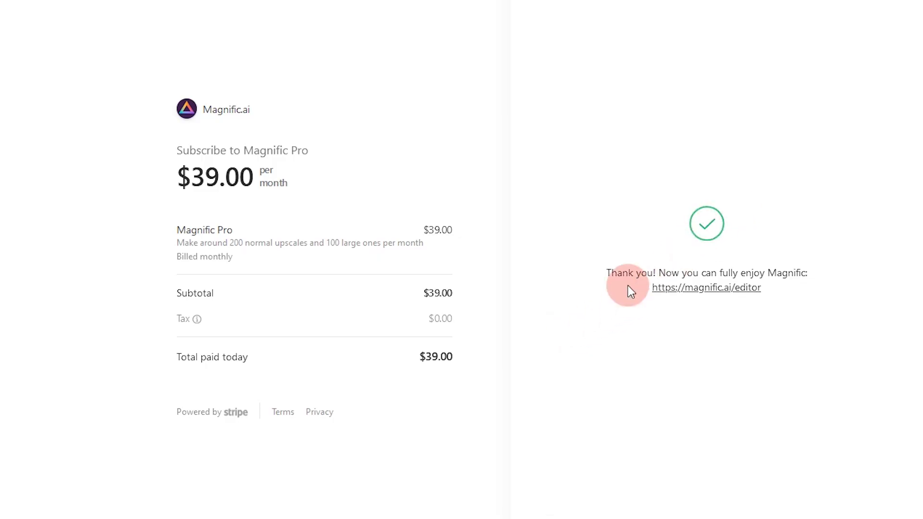
Examine the FAQ answers on refunds and cancelling a subscription, and the price on the Magnific Pro payment confirmation.
{"action": "left_click", "coordinate": [719, 288]}
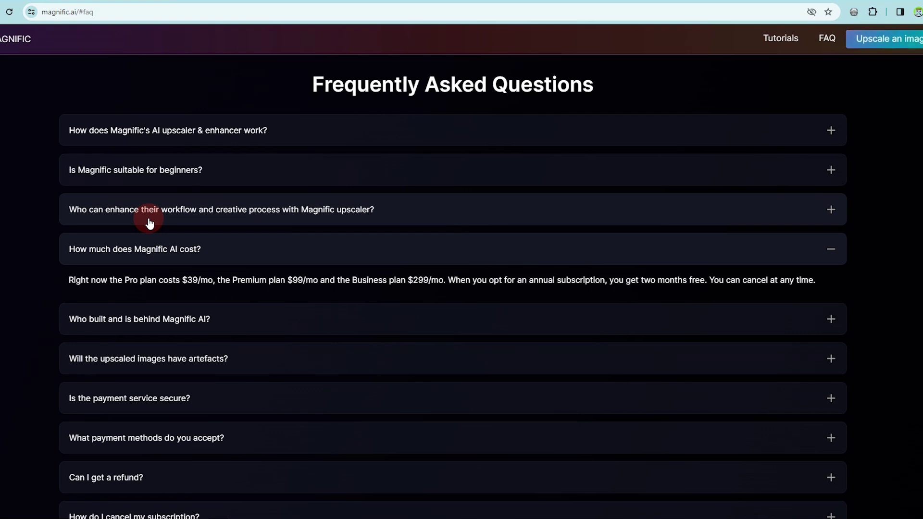
{"action": "left_click", "coordinate": [72, 140]}
{"action": "left_click_drag", "start_coordinate": [69, 159], "coordinate": [829, 183]}
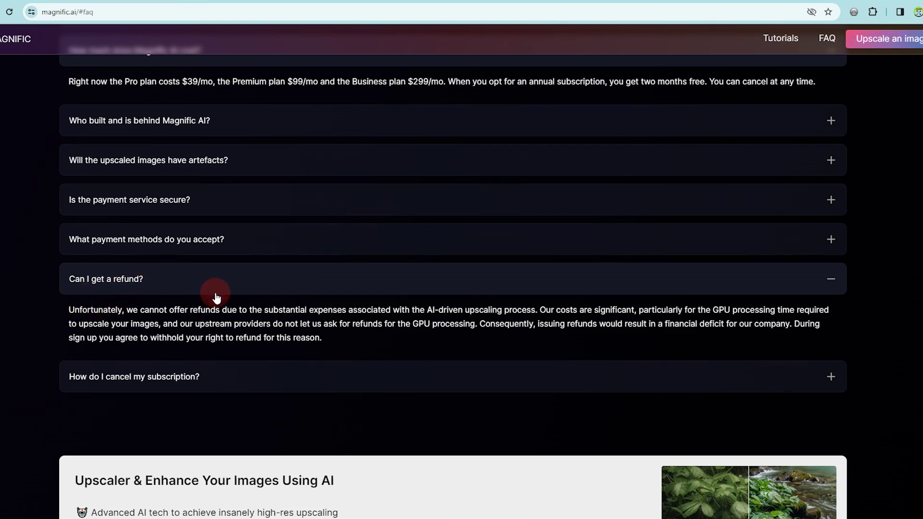
{"action": "left_click", "coordinate": [182, 380]}
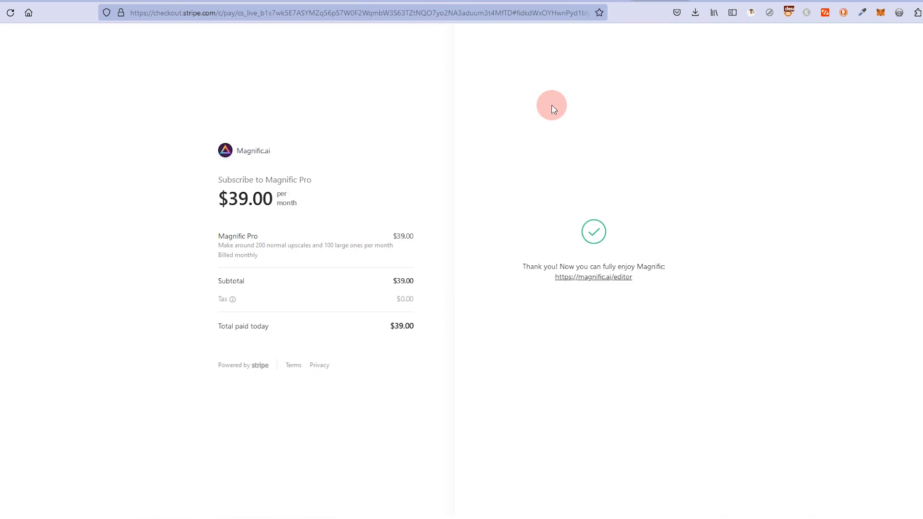
{"action": "left_click_drag", "start_coordinate": [215, 206], "coordinate": [281, 200]}
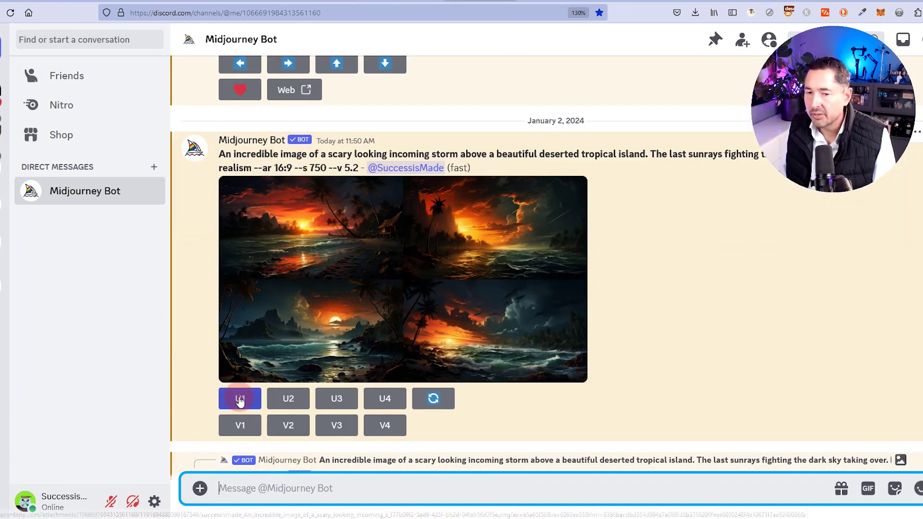
In Discord, open the upscaled Image #1 of the tropical island storm from the Midjourney Bot chat full size in the browser.
{"action": "scroll", "coordinate": [369, 266], "scroll_direction": "down", "scroll_amount": 5}
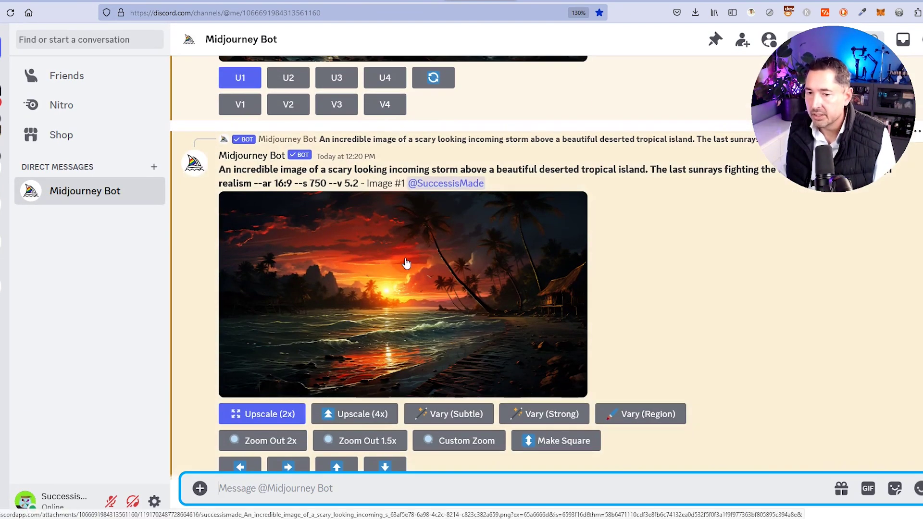
{"action": "left_click", "coordinate": [369, 266]}
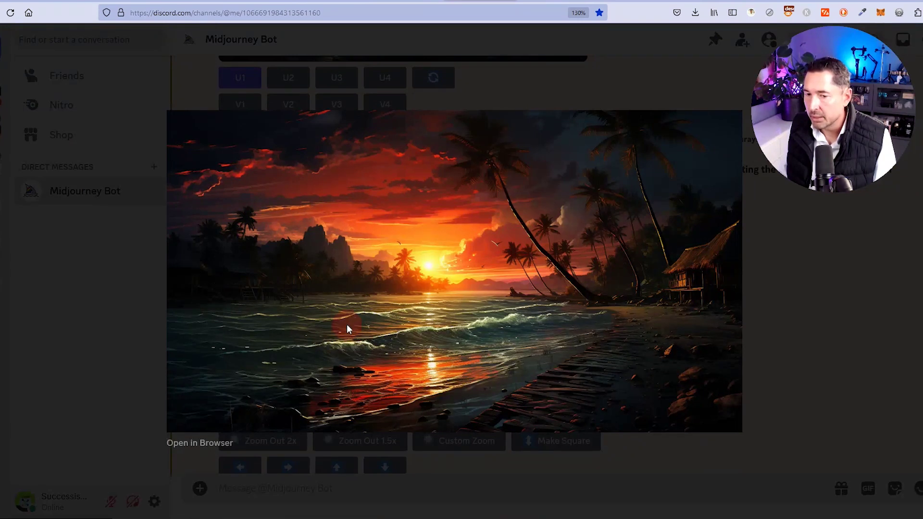
{"action": "left_click", "coordinate": [212, 443]}
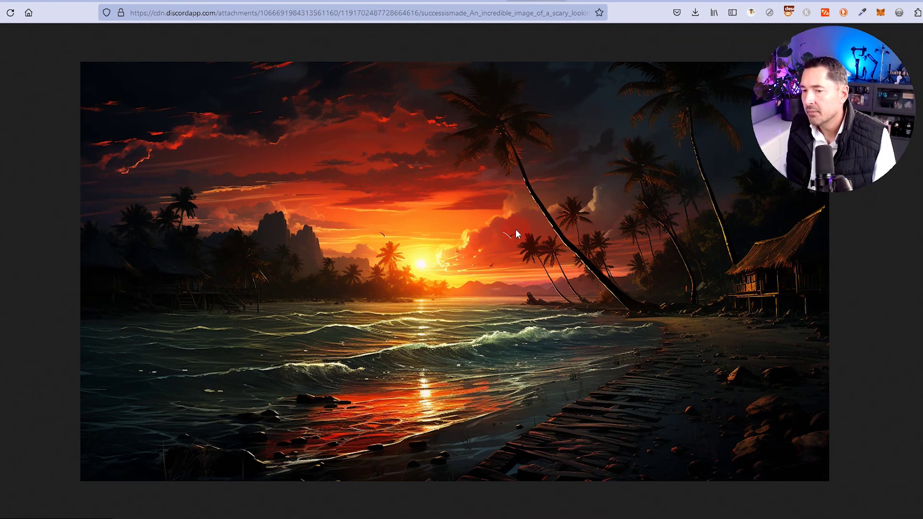
In the Magnific editor, review the Optimized for presets and the help texts for Creativity, HDR and Resemblance.
{"action": "left_click", "coordinate": [140, 311]}
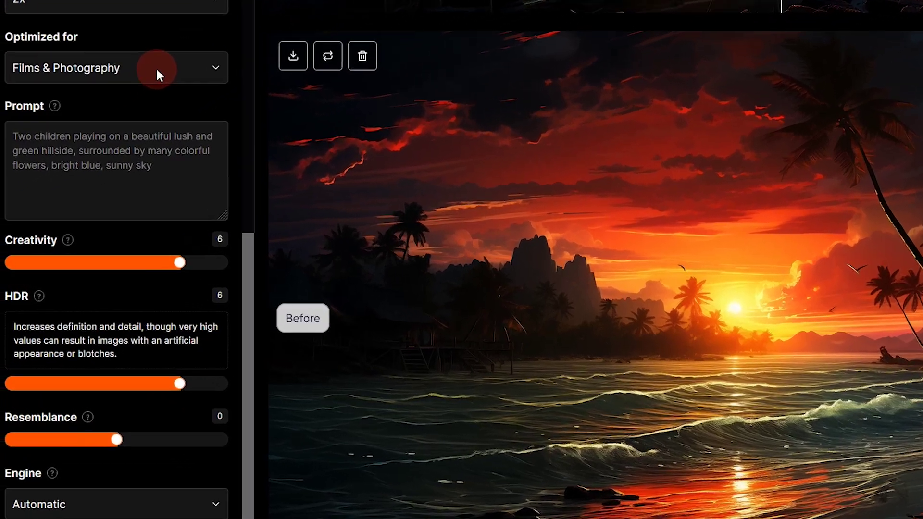
{"action": "left_click", "coordinate": [83, 117]}
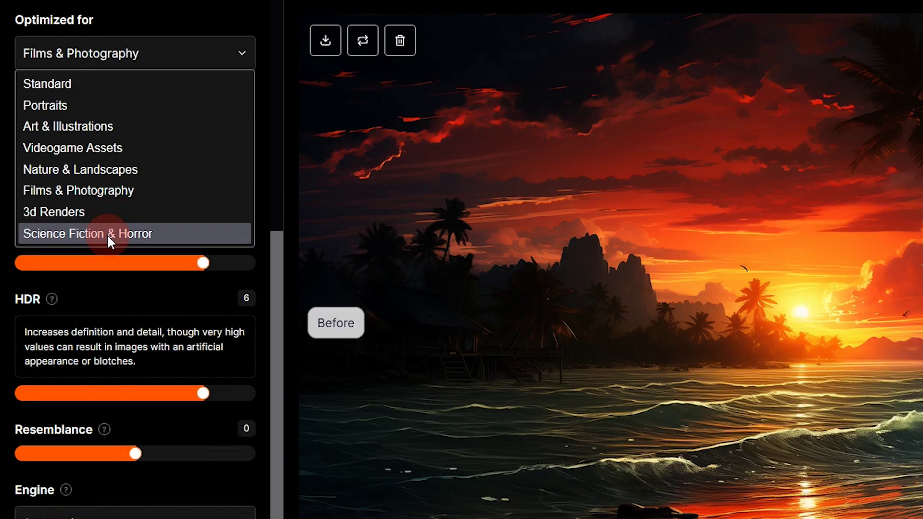
{"action": "key", "text": "Escape"}
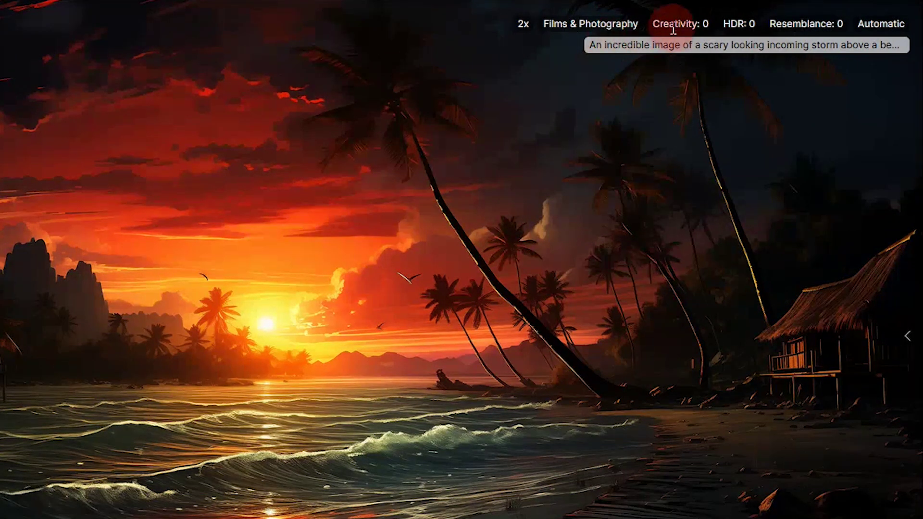
{"action": "left_click", "coordinate": [695, 24]}
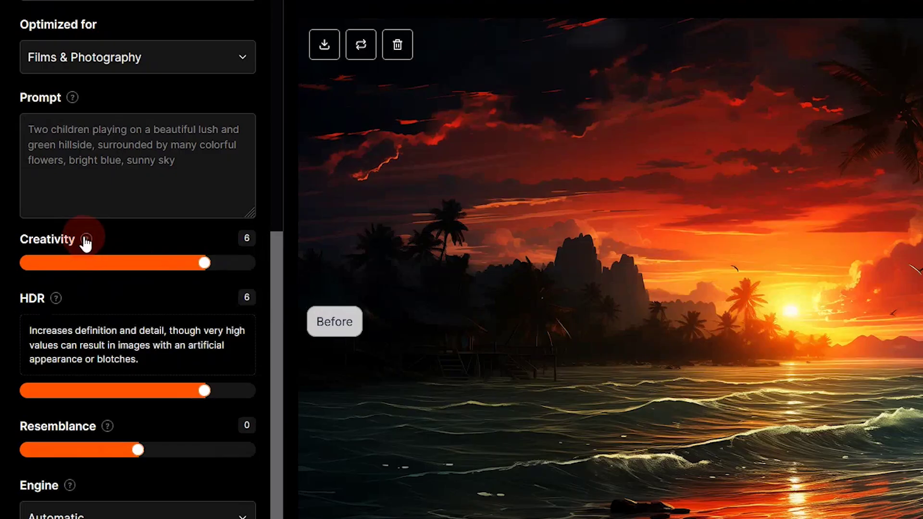
{"action": "mouse_move", "coordinate": [84, 241]}
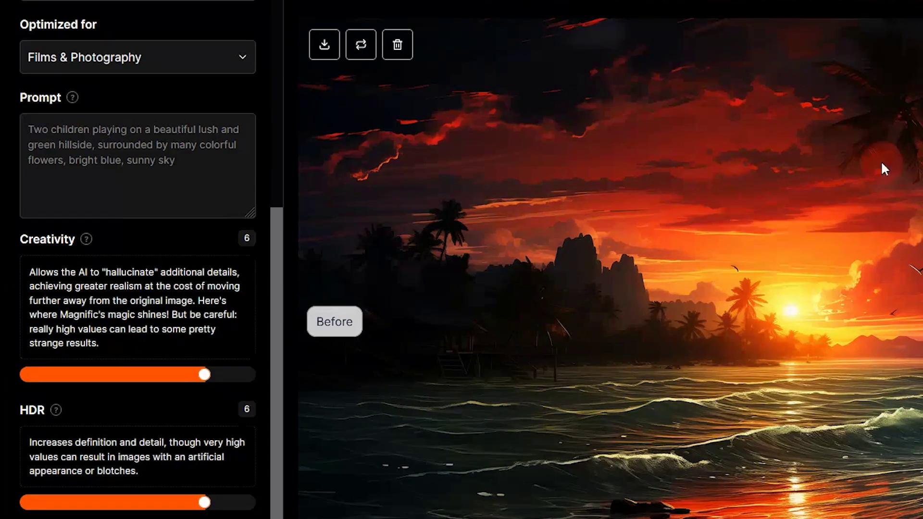
{"action": "scroll", "coordinate": [65, 358], "scroll_direction": "down", "scroll_amount": 5}
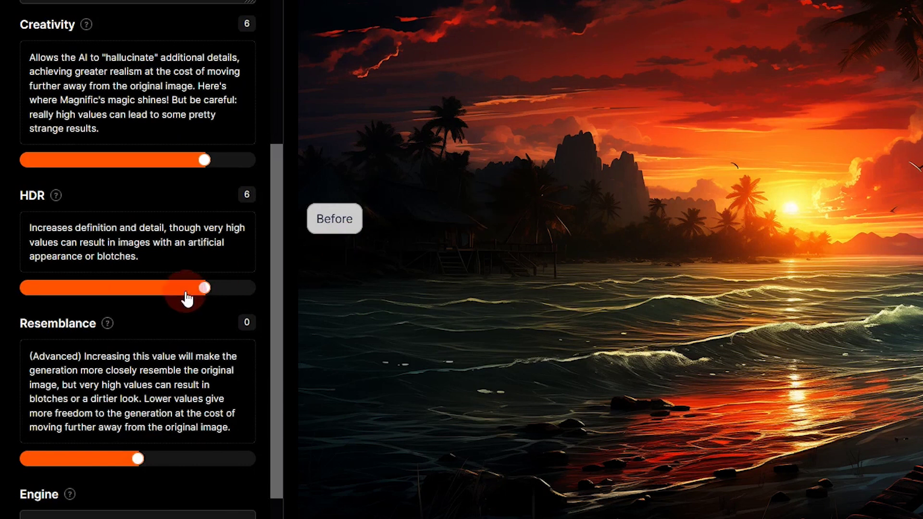
Set both HDR and Creativity to 0.
{"action": "left_click_drag", "start_coordinate": [204, 293], "coordinate": [143, 306]}
{"action": "left_click_drag", "start_coordinate": [203, 172], "coordinate": [138, 162]}
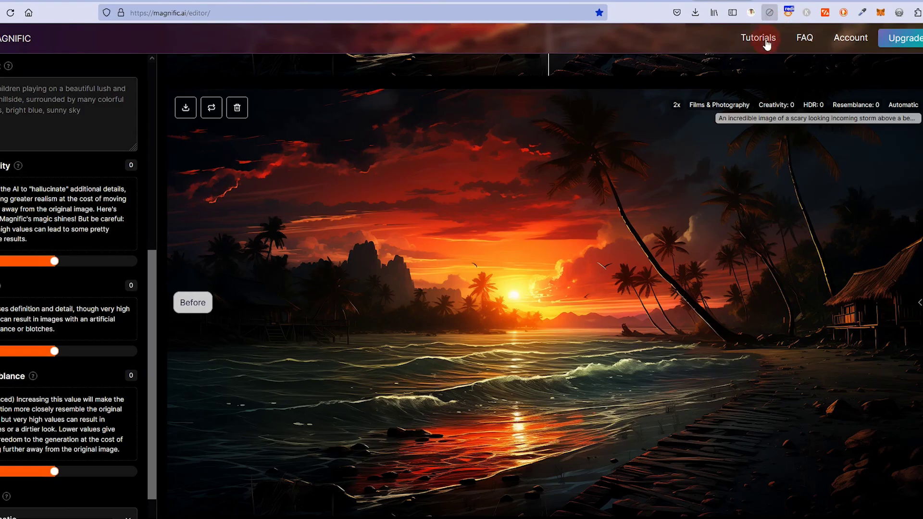
Compare the before and after versions of the tropical sunset image upscaled 2x with all settings at 0.
{"action": "left_click", "coordinate": [204, 307]}
{"action": "left_click_drag", "start_coordinate": [842, 319], "coordinate": [252, 281]}
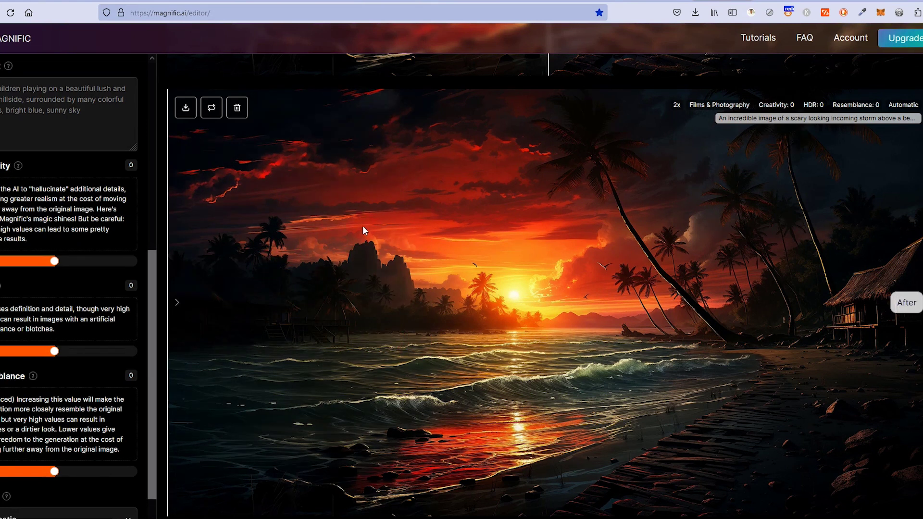
{"action": "left_click_drag", "start_coordinate": [174, 295], "coordinate": [921, 302]}
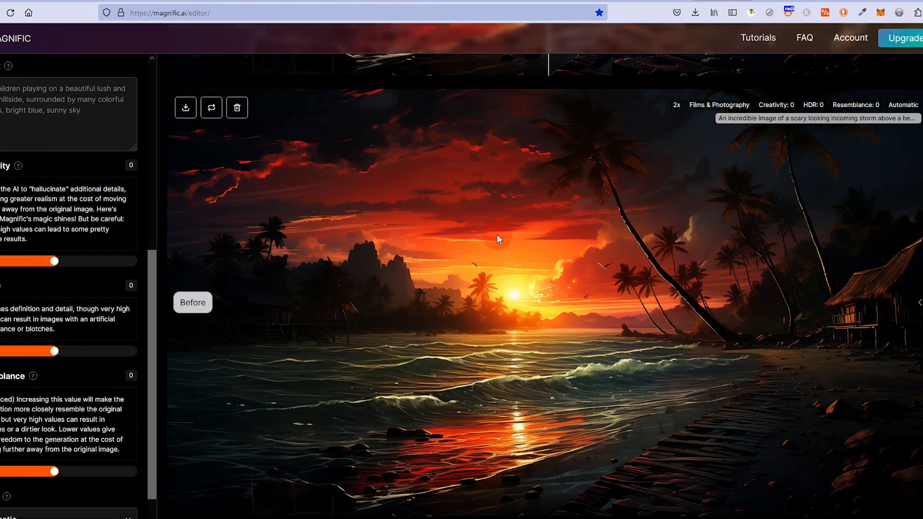
Raise Creativity to 8 for the tropical sunset image.
{"action": "scroll", "coordinate": [488, 233], "scroll_direction": "down", "scroll_amount": 5}
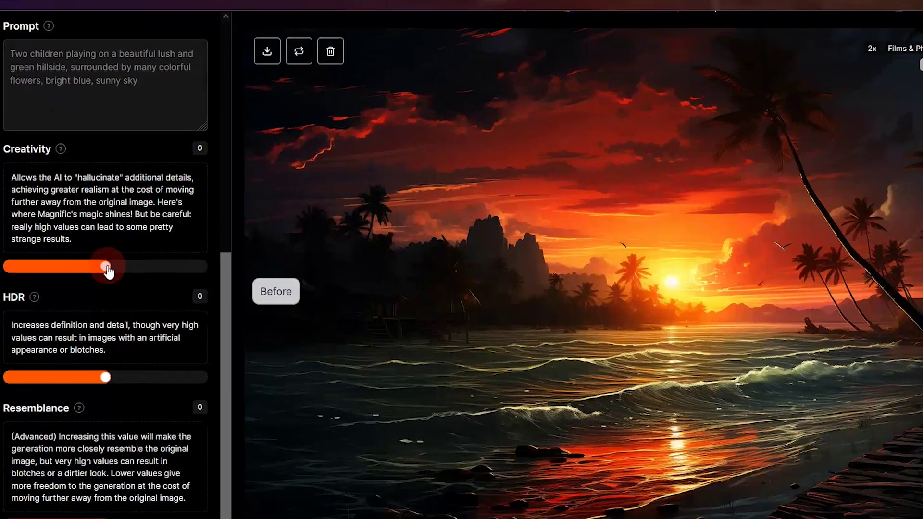
{"action": "left_click_drag", "start_coordinate": [55, 261], "coordinate": [78, 261]}
{"action": "left_click_drag", "start_coordinate": [166, 269], "coordinate": [201, 267]}
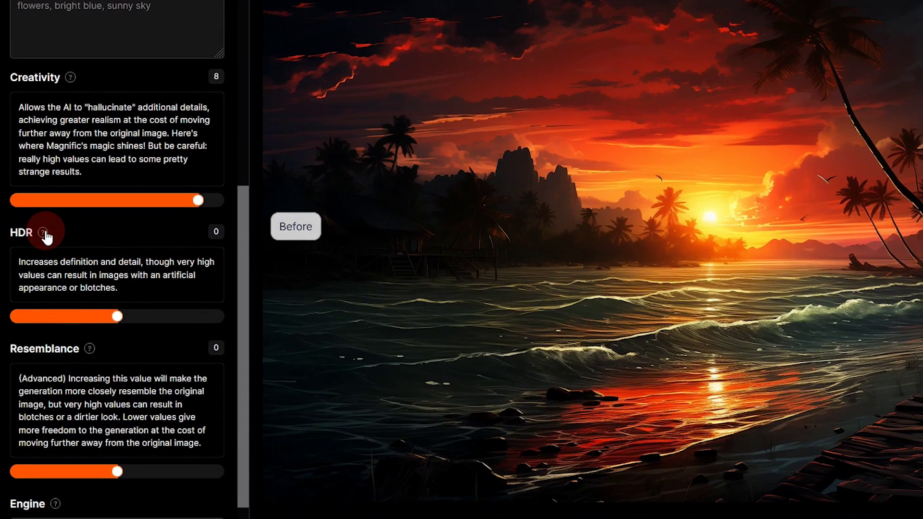
Compare the before and after versions of the tropical sunset image upscaled with Creativity 8, HDR 0 and Resemblance 0.
{"action": "left_click", "coordinate": [45, 234]}
{"action": "left_click", "coordinate": [44, 234]}
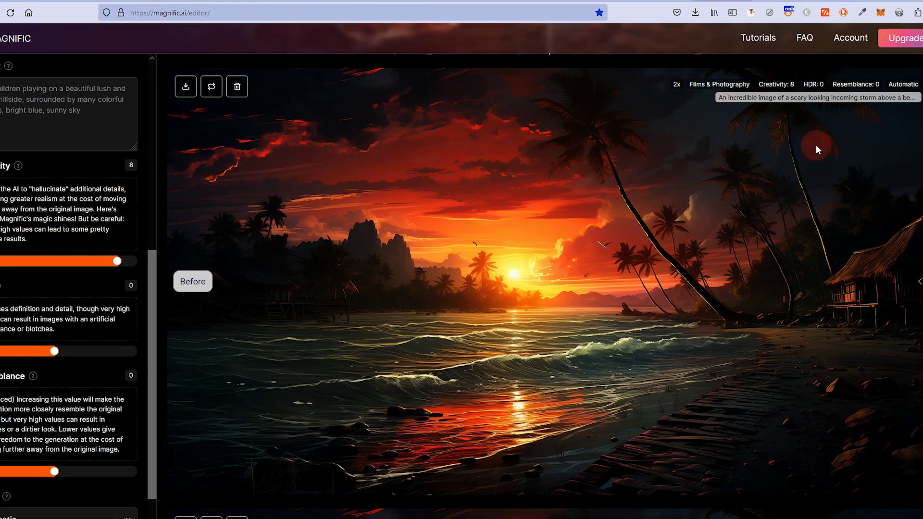
{"action": "left_click_drag", "start_coordinate": [919, 281], "coordinate": [488, 377]}
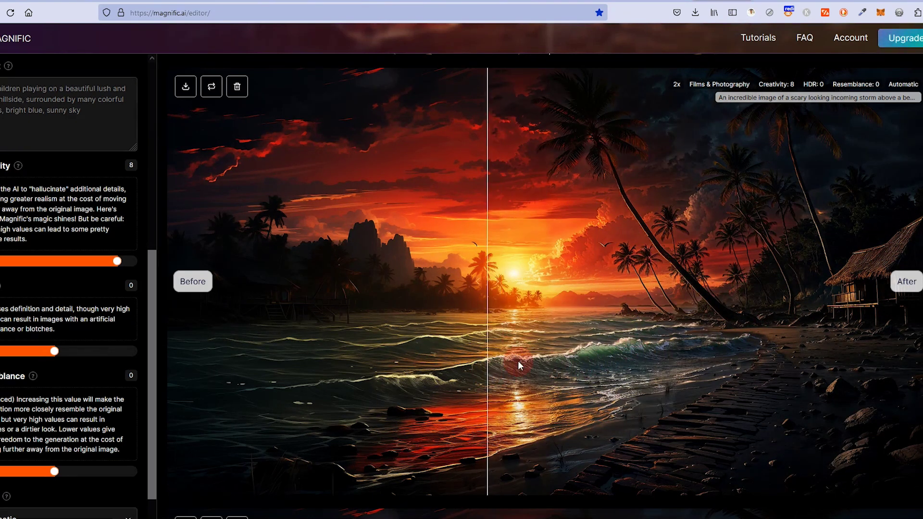
{"action": "left_click_drag", "start_coordinate": [485, 282], "coordinate": [169, 286]}
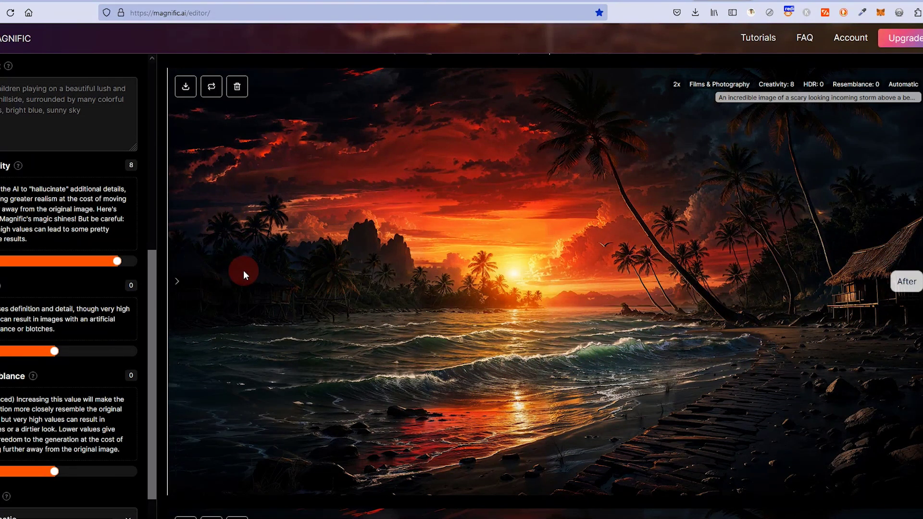
{"action": "left_click_drag", "start_coordinate": [180, 283], "coordinate": [165, 299]}
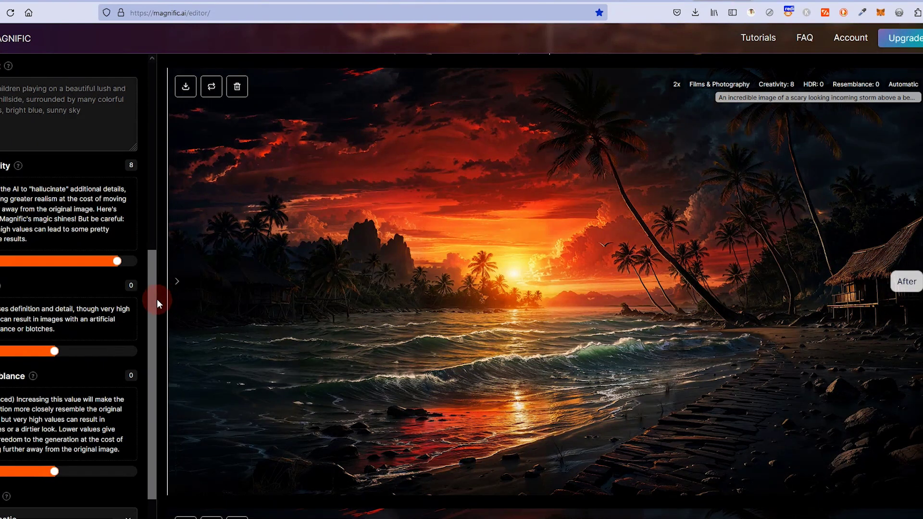
{"action": "left_click_drag", "start_coordinate": [157, 299], "coordinate": [841, 437]}
{"action": "left_click_drag", "start_coordinate": [863, 483], "coordinate": [883, 286]}
{"action": "left_click_drag", "start_coordinate": [868, 289], "coordinate": [655, 301]}
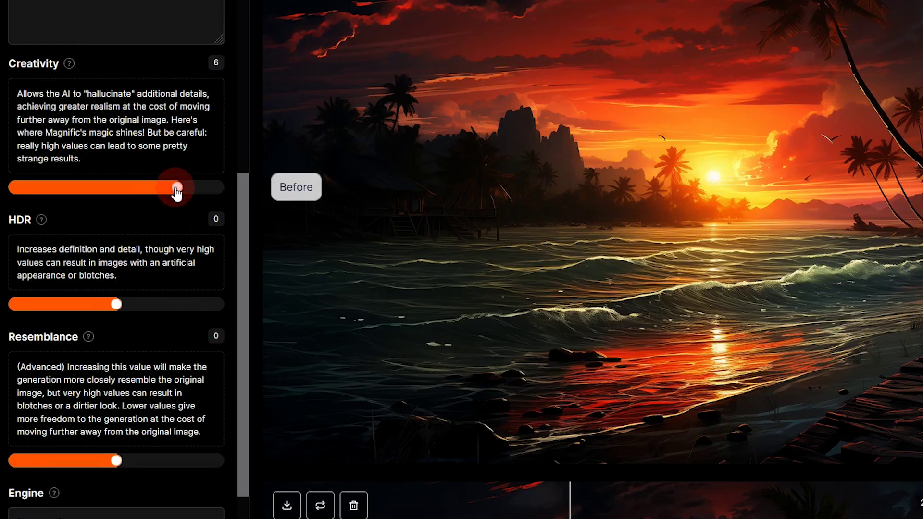
Raise Creativity to 10 and lower Resemblance to -3 for the tropical sunset image.
{"action": "left_click_drag", "start_coordinate": [176, 193], "coordinate": [239, 197]}
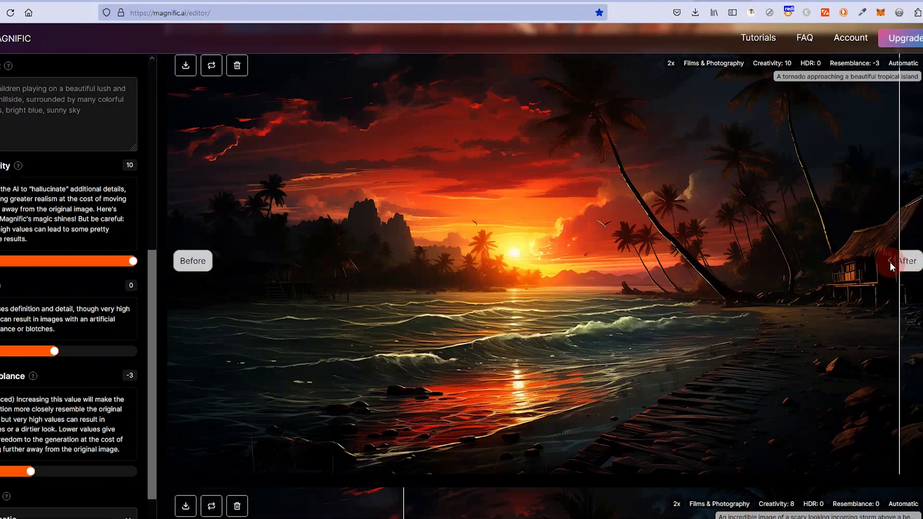
Compare the before and after versions of the tropical sunset image upscaled with Creativity 10, HDR 0 and Resemblance -3.
{"action": "left_click_drag", "start_coordinate": [890, 261], "coordinate": [580, 322]}
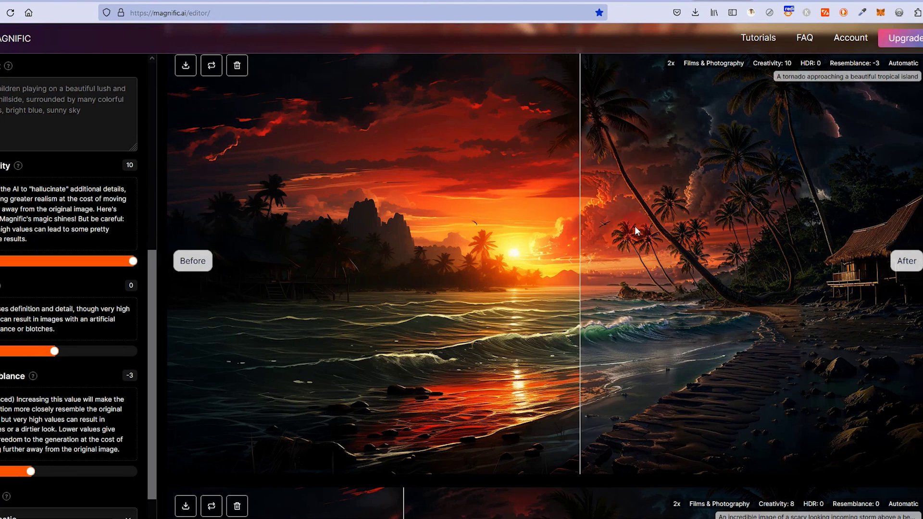
{"action": "left_click_drag", "start_coordinate": [580, 260], "coordinate": [150, 344]}
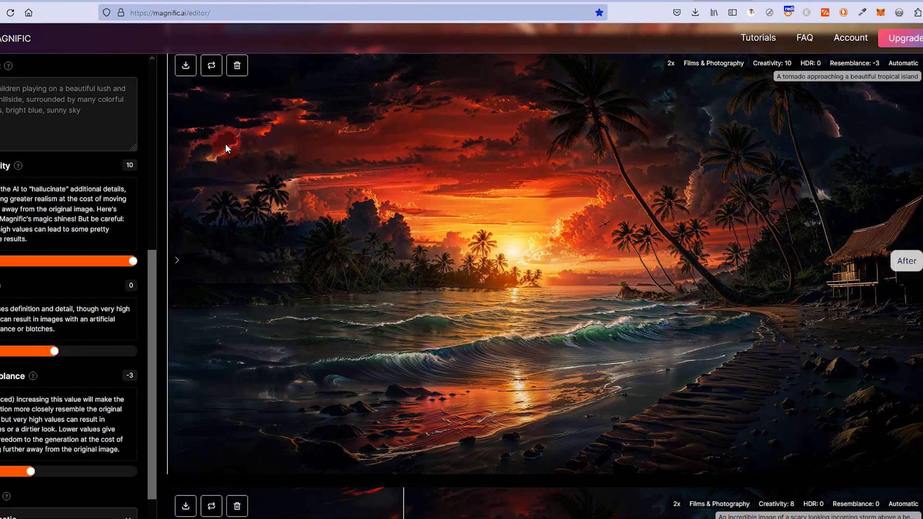
{"action": "left_click", "coordinate": [868, 101]}
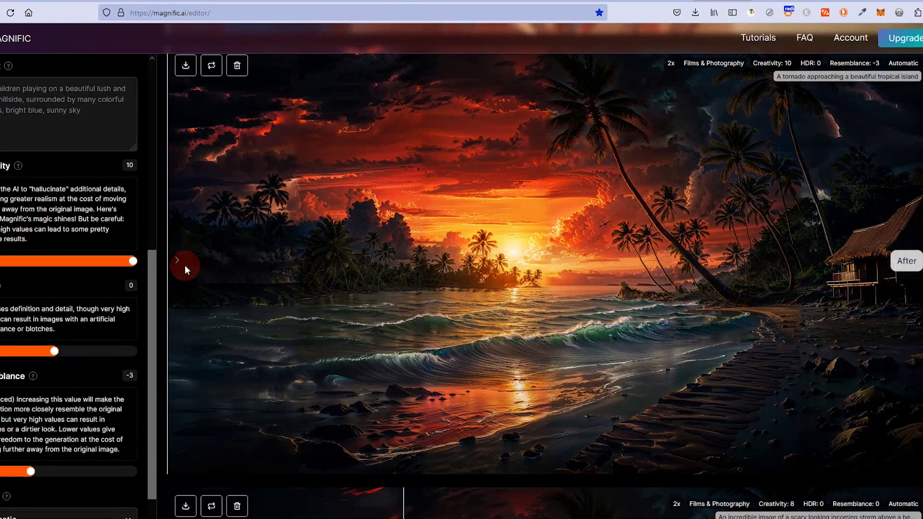
{"action": "left_click_drag", "start_coordinate": [187, 267], "coordinate": [920, 262]}
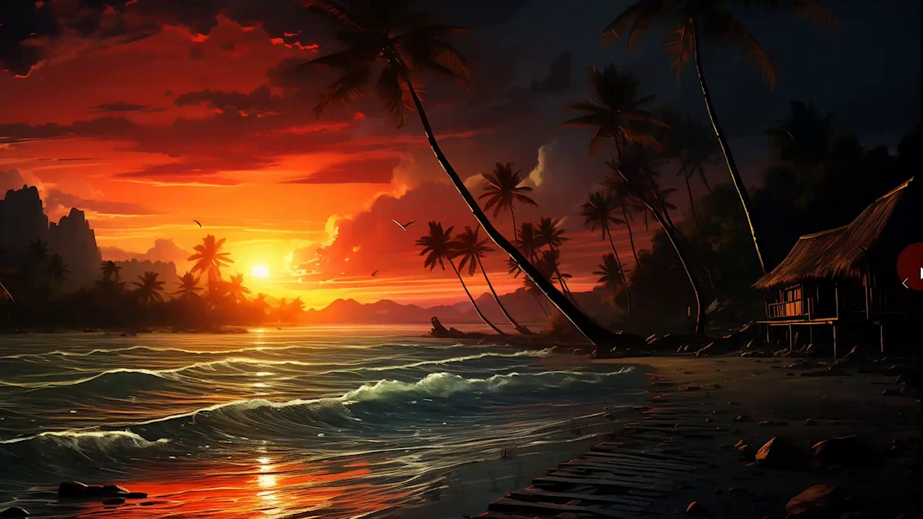
{"action": "left_click_drag", "start_coordinate": [920, 273], "coordinate": [414, 369]}
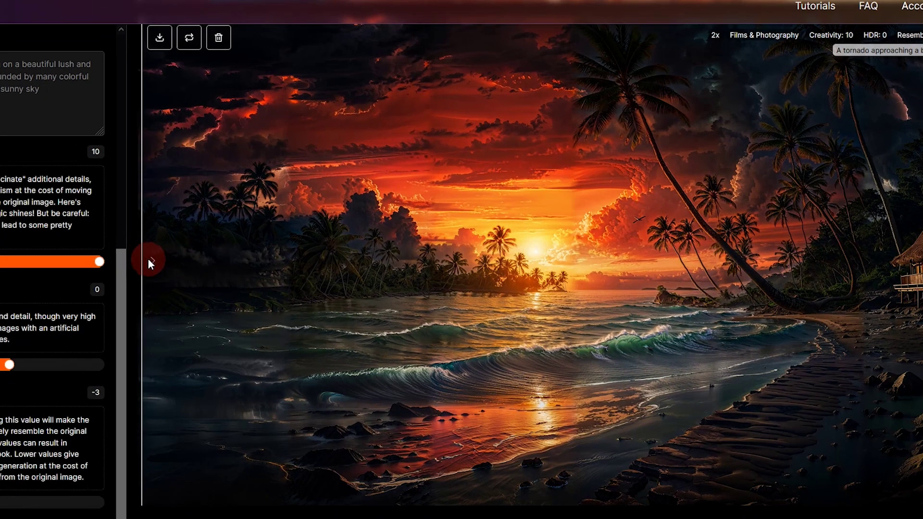
{"action": "mouse_move", "coordinate": [175, 272]}
{"action": "left_mouse_down"}
{"action": "mouse_move", "coordinate": [274, 256]}
{"action": "mouse_move", "coordinate": [343, 278]}
{"action": "mouse_move", "coordinate": [269, 307]}
{"action": "left_mouse_up"}
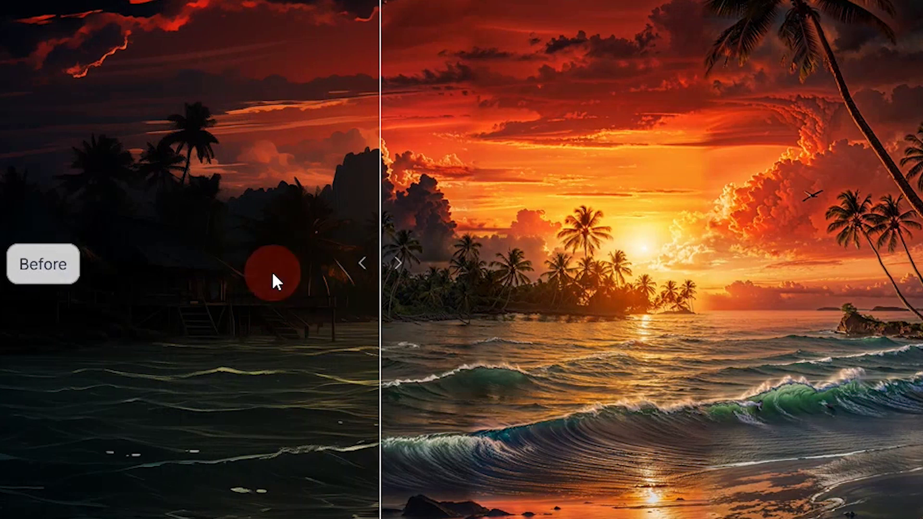
{"action": "left_click_drag", "start_coordinate": [354, 273], "coordinate": [3, 273]}
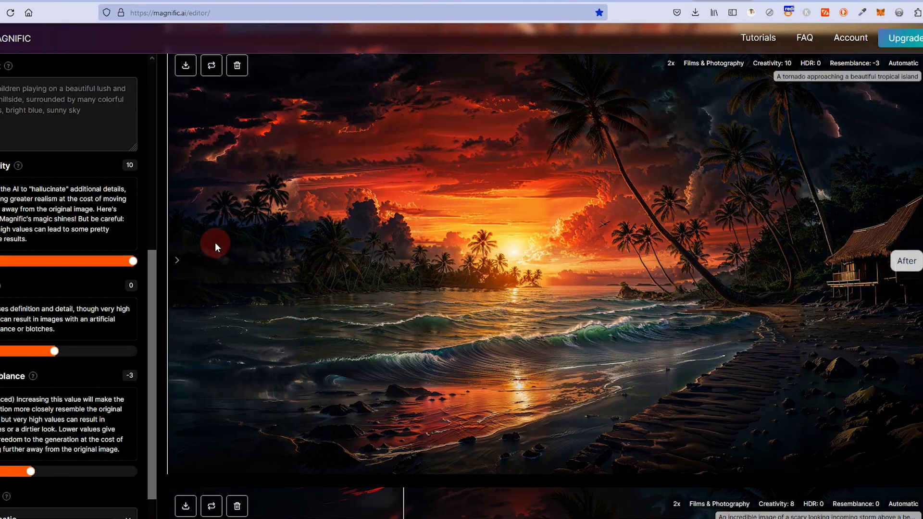
{"action": "left_click_drag", "start_coordinate": [215, 247], "coordinate": [921, 260]}
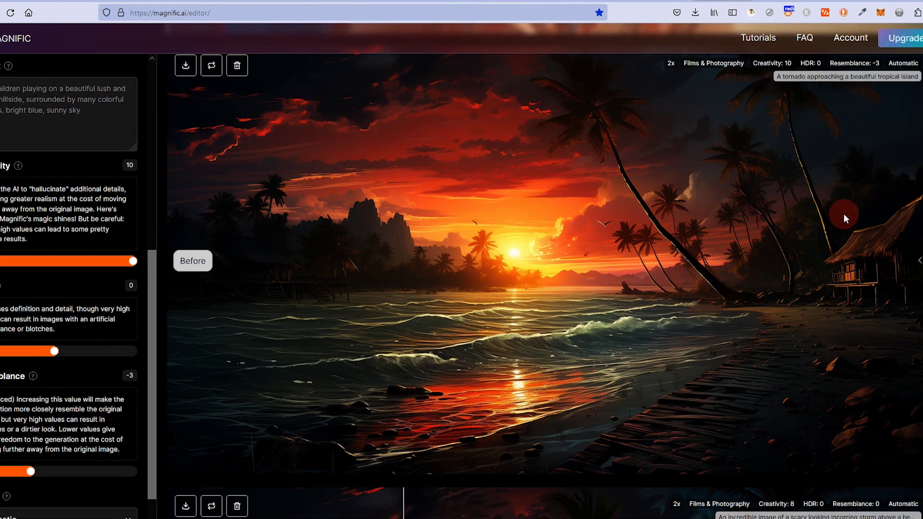
{"action": "left_click_drag", "start_coordinate": [824, 191], "coordinate": [752, 190]}
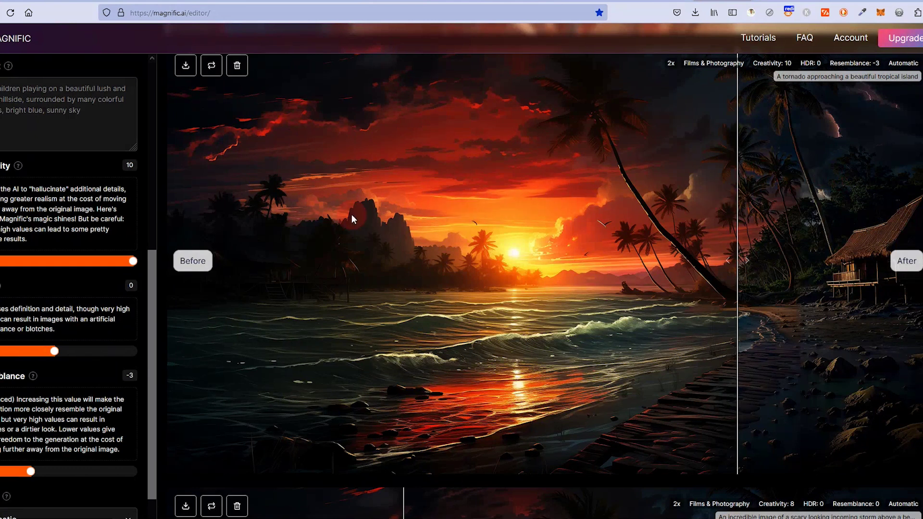
Switch to the Midjourney Bot chat in Discord and enlarge Image #4 of the stylish Californian girl at the boulevard.
{"action": "left_click", "coordinate": [534, 2]}
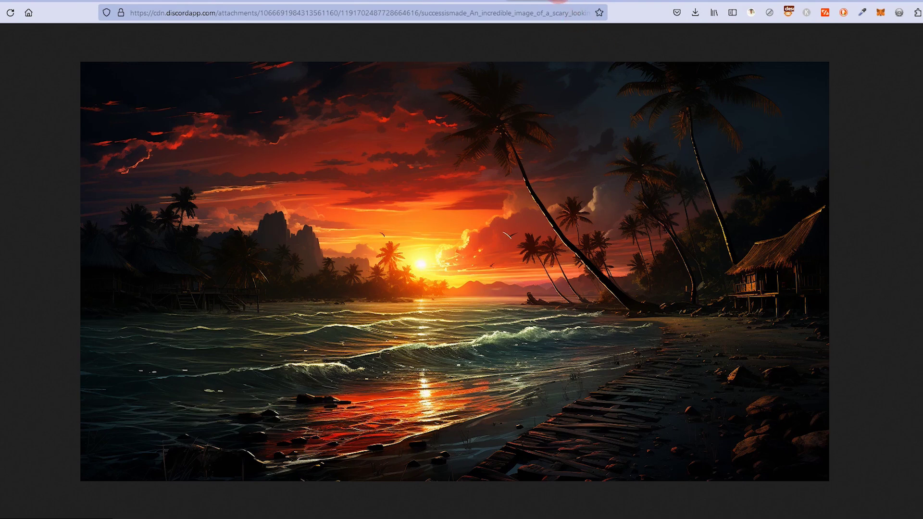
{"action": "left_click", "coordinate": [538, 1]}
{"action": "left_click", "coordinate": [520, 1]}
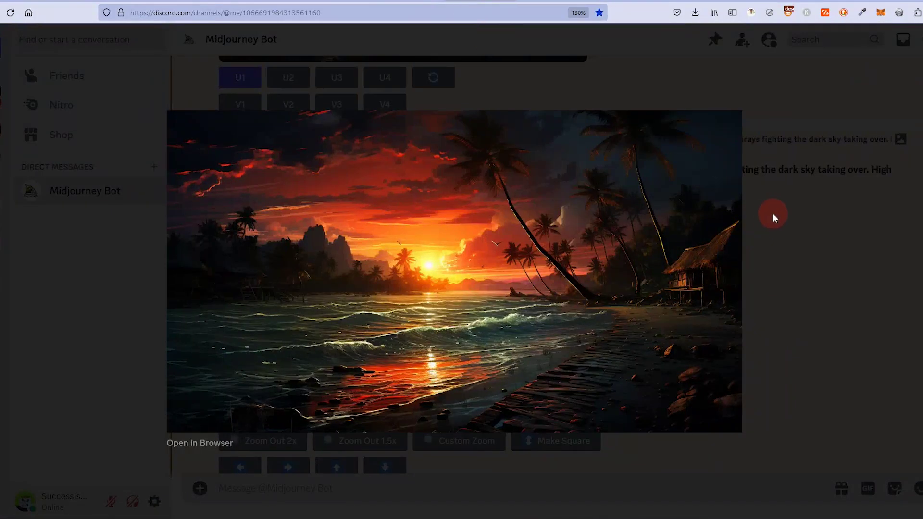
{"action": "left_click", "coordinate": [772, 212]}
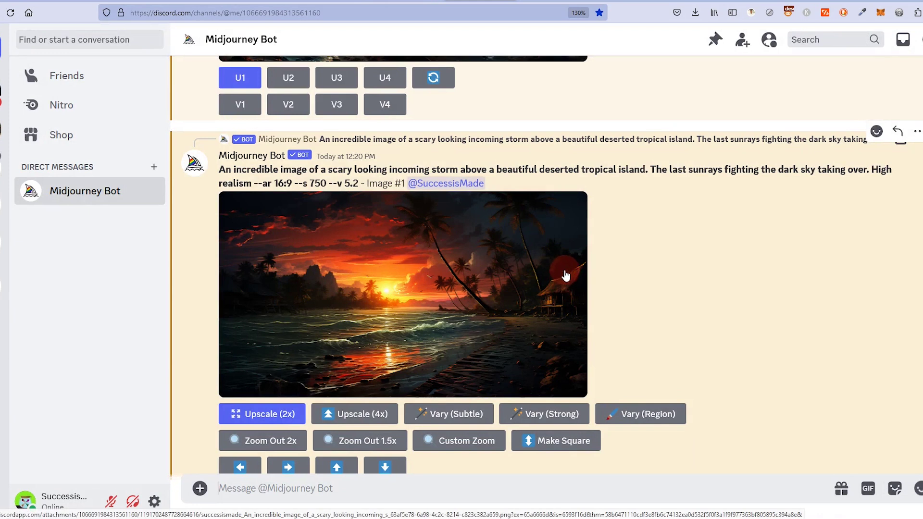
{"action": "scroll", "coordinate": [481, 308], "scroll_direction": "down", "scroll_amount": 10}
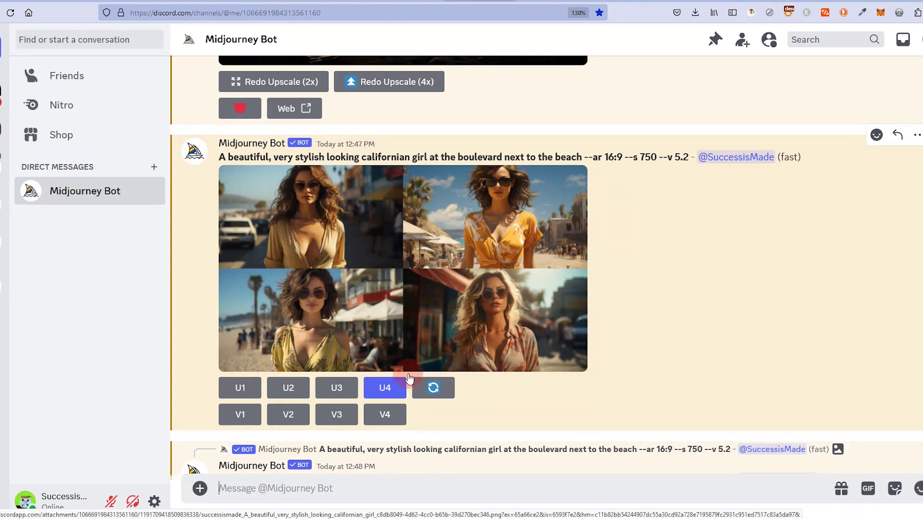
{"action": "scroll", "coordinate": [396, 382], "scroll_direction": "down", "scroll_amount": 5}
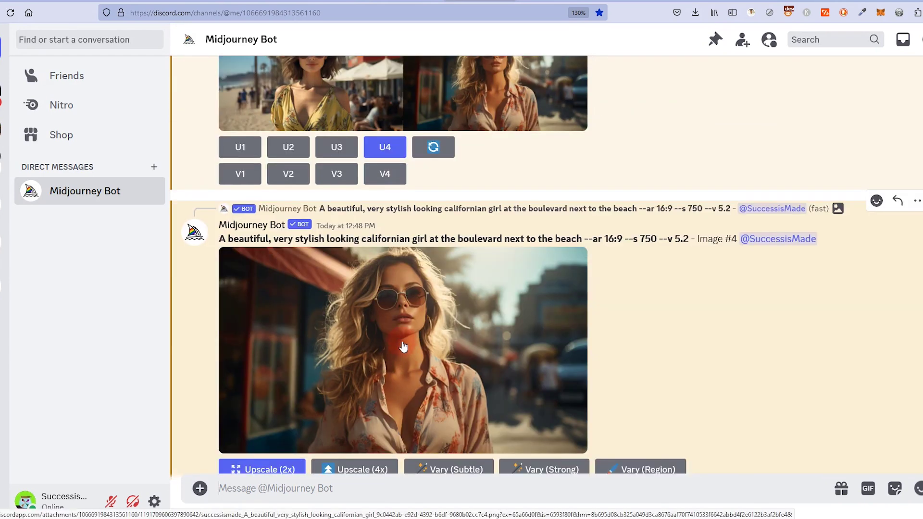
{"action": "left_click", "coordinate": [376, 305]}
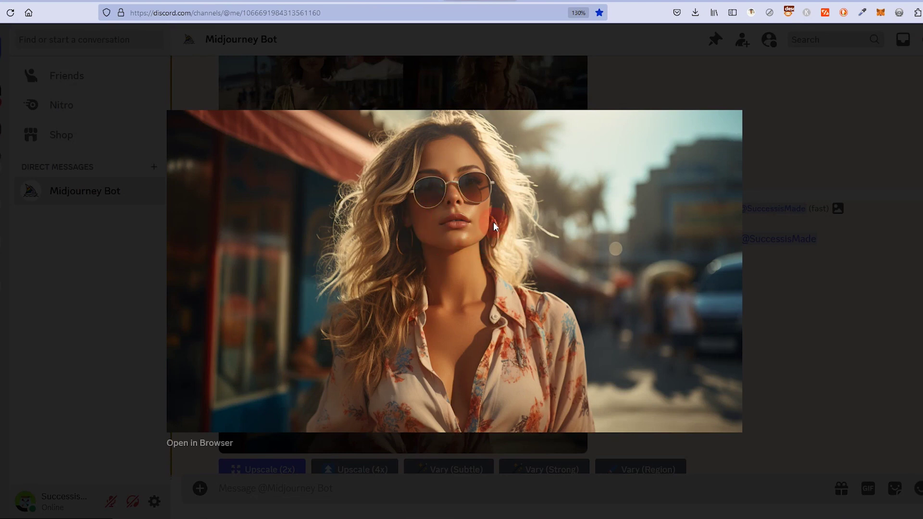
View the upscaled Californian girl portrait at full size in the browser and examine its facial details.
{"action": "left_click", "coordinate": [855, 304]}
{"action": "scroll", "coordinate": [561, 278], "scroll_direction": "down", "scroll_amount": 5}
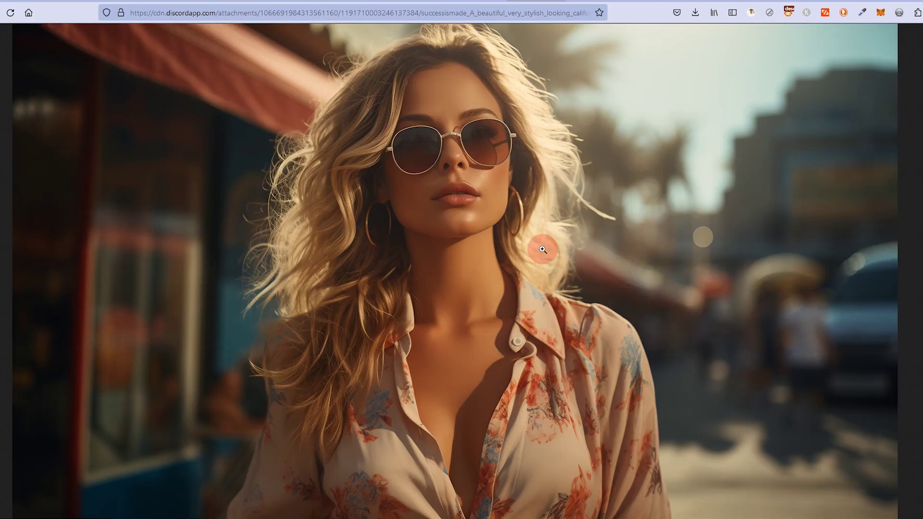
{"action": "left_click", "coordinate": [500, 223]}
{"action": "left_click", "coordinate": [449, 206]}
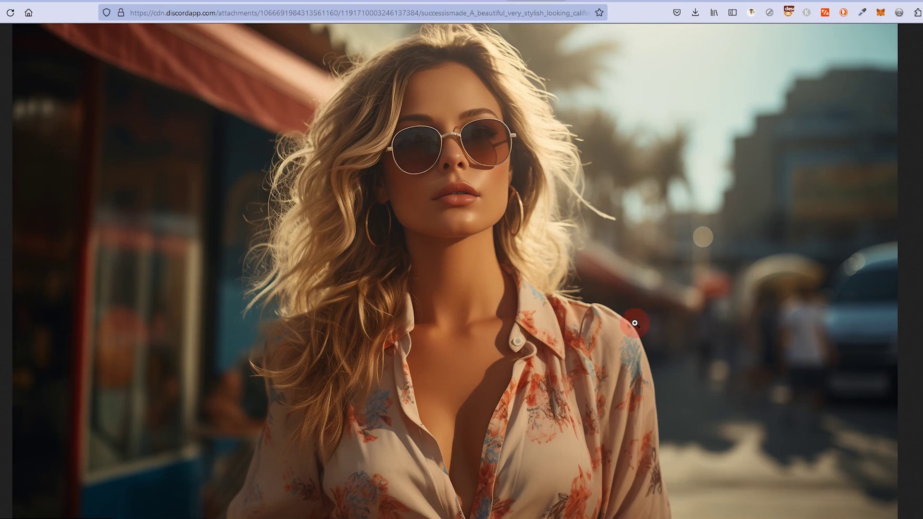
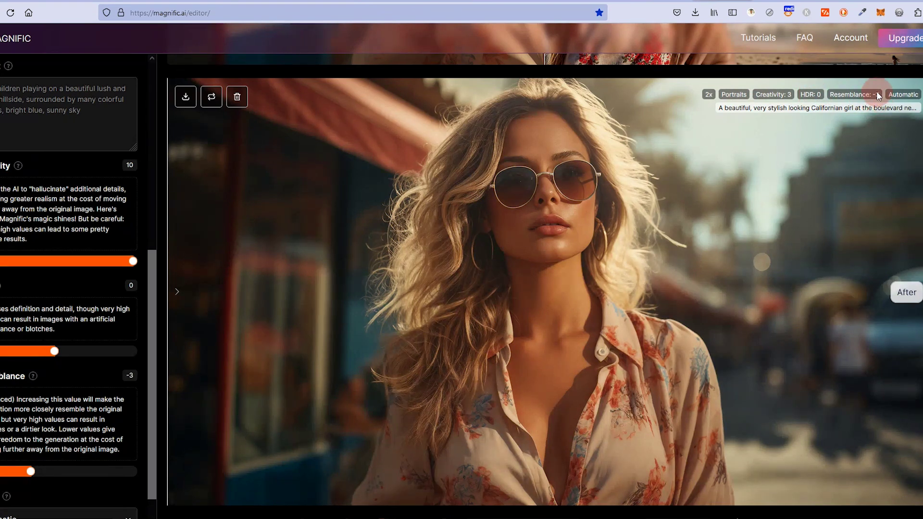
Back in Magnific, compare the before and after versions of the portrait upscaled with Portraits, Creativity 3, HDR 0 and Resemblance -3.
{"action": "left_click", "coordinate": [876, 94]}
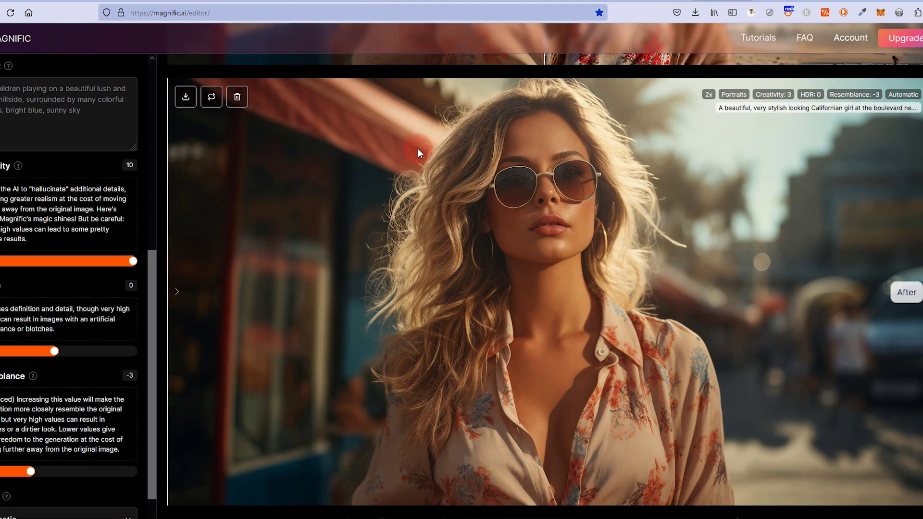
{"action": "left_click_drag", "start_coordinate": [628, 315], "coordinate": [689, 375]}
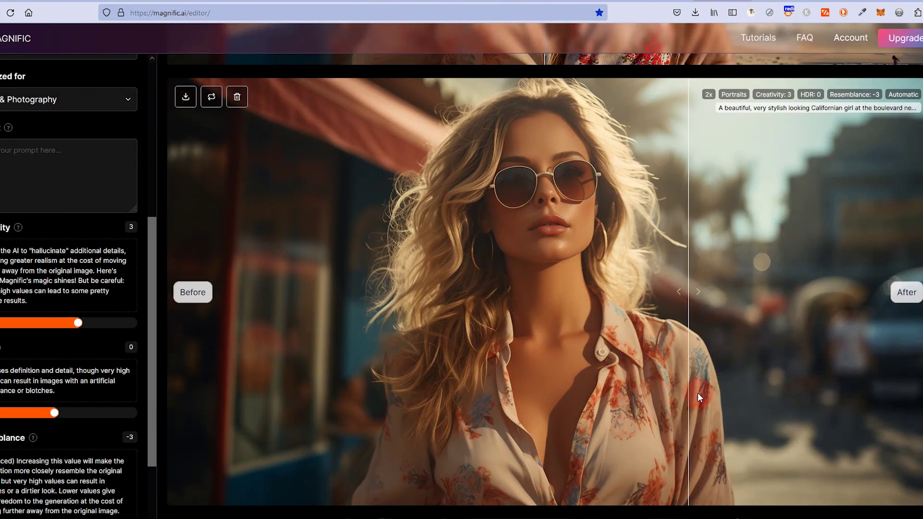
{"action": "left_click_drag", "start_coordinate": [745, 460], "coordinate": [737, 498]}
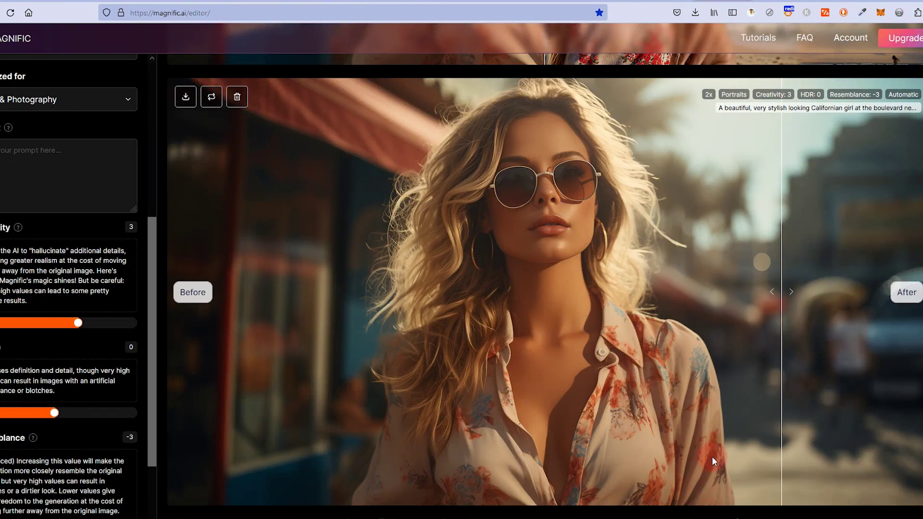
{"action": "left_click_drag", "start_coordinate": [792, 292], "coordinate": [479, 269]}
{"action": "left_click_drag", "start_coordinate": [498, 201], "coordinate": [148, 368]}
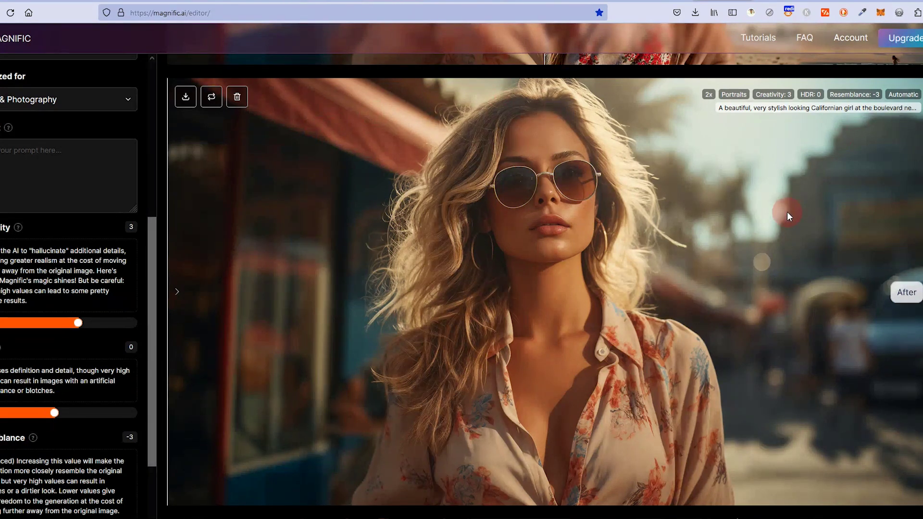
Set Creativity to 10 and Resemblance to -6 for the Californian girl portrait.
{"action": "scroll", "coordinate": [686, 144], "scroll_direction": "up", "scroll_amount": 5}
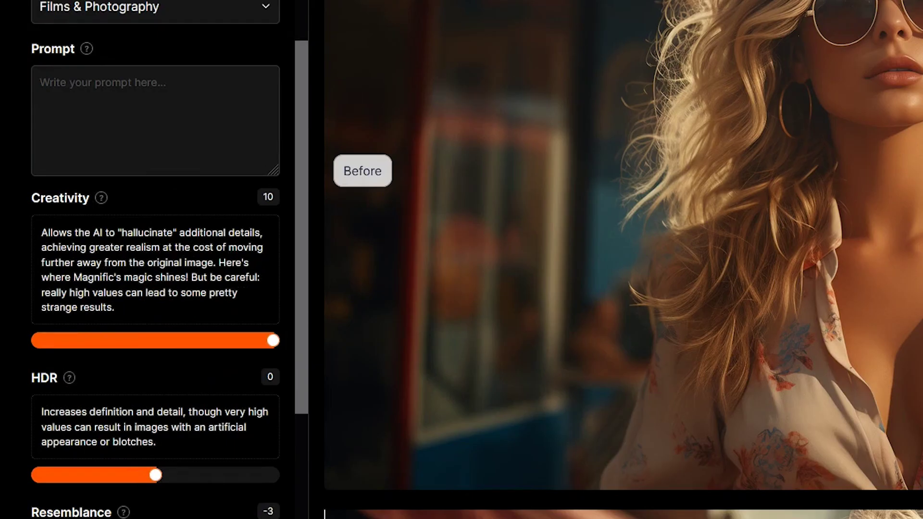
{"action": "scroll", "coordinate": [151, 286], "scroll_direction": "down", "scroll_amount": 4}
{"action": "left_click", "coordinate": [158, 275]}
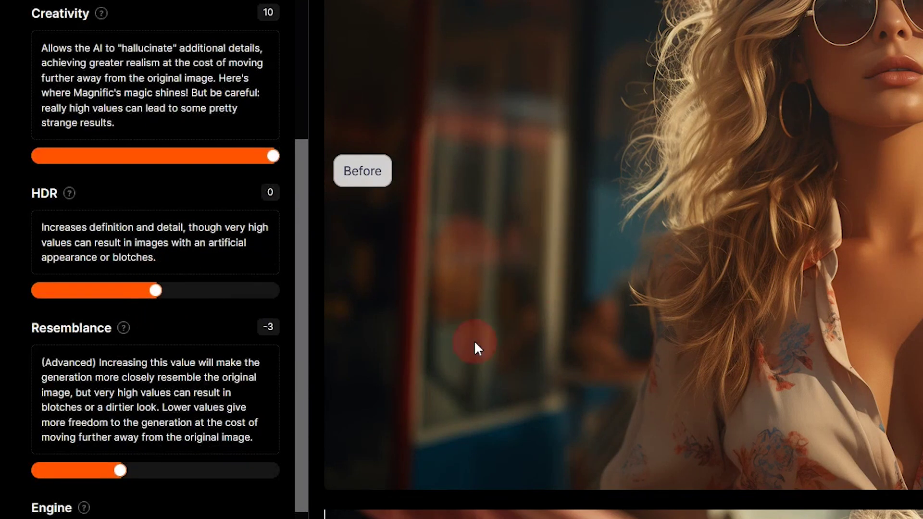
{"action": "left_click_drag", "start_coordinate": [118, 471], "coordinate": [85, 472]}
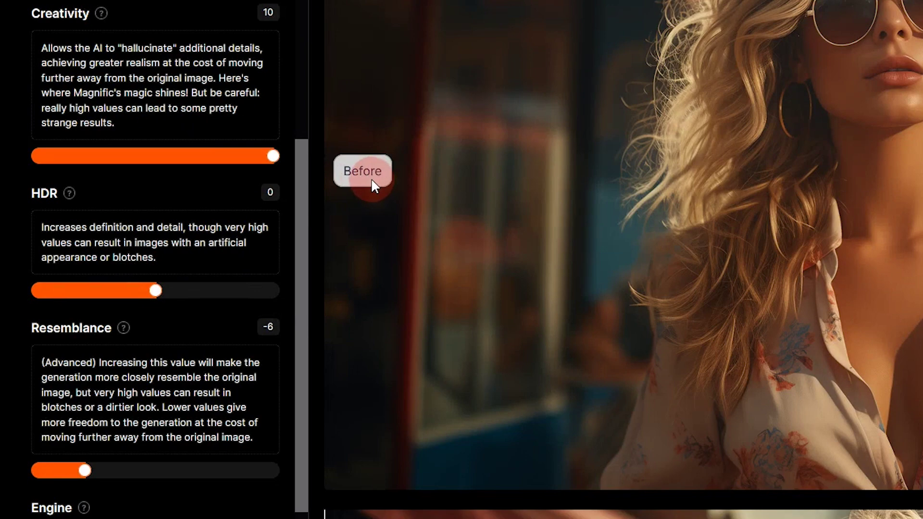
{"action": "left_click", "coordinate": [372, 181]}
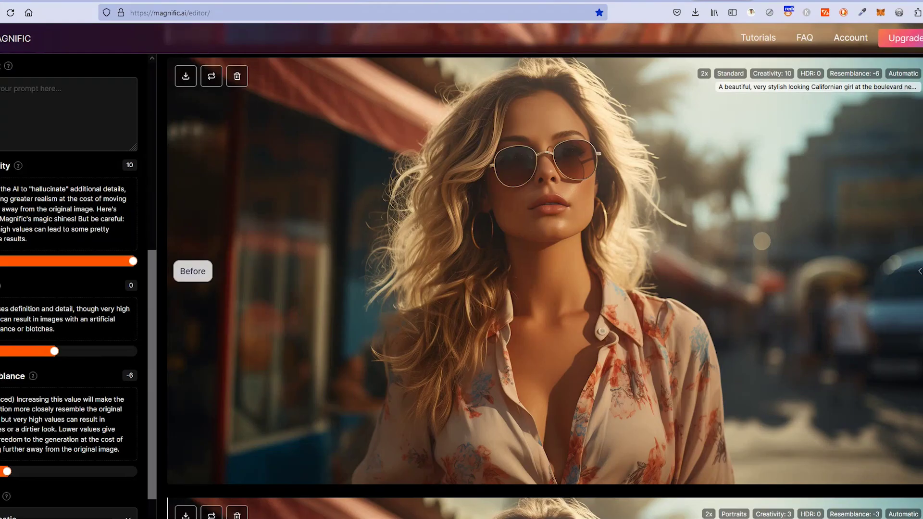
Compare the before and after versions of the portrait upscaled with Standard, Creativity 10, HDR 0 and Resemblance -6.
{"action": "left_click_drag", "start_coordinate": [916, 275], "coordinate": [402, 91]}
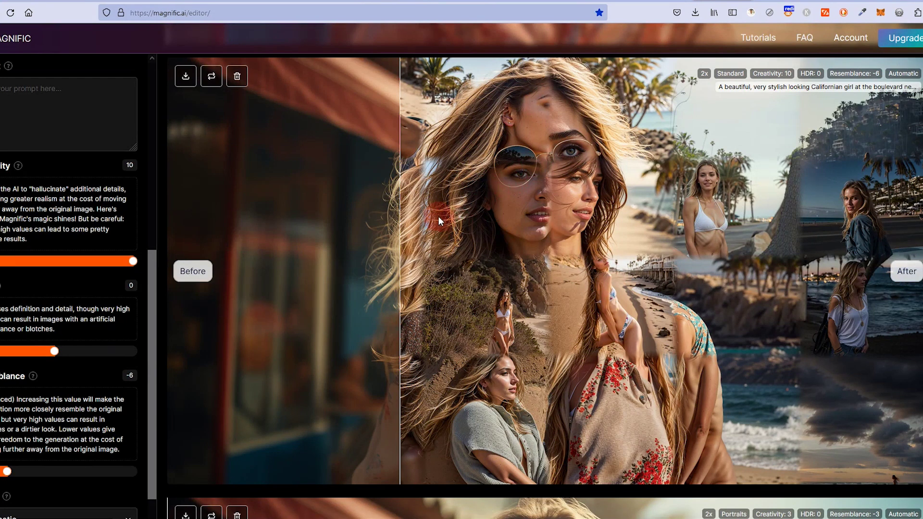
{"action": "left_click_drag", "start_coordinate": [401, 229], "coordinate": [394, 230]}
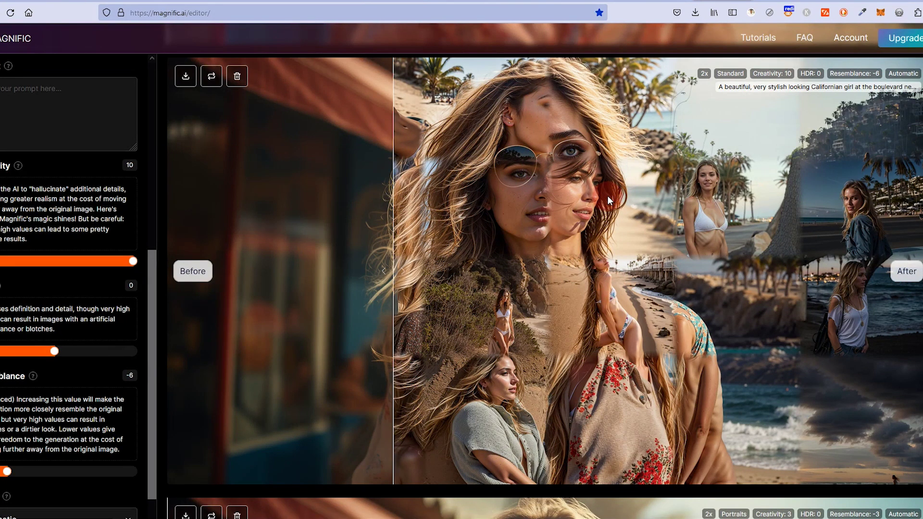
{"action": "scroll", "coordinate": [604, 198], "scroll_direction": "up", "scroll_amount": 10}
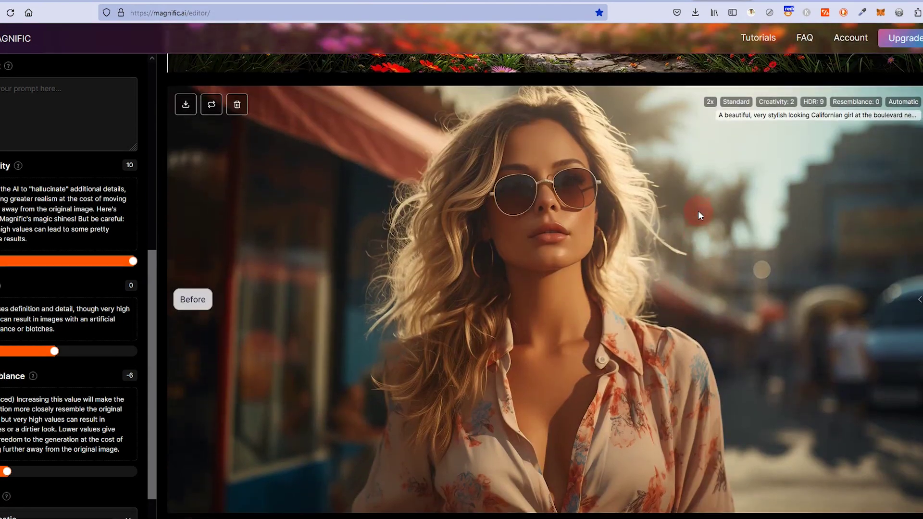
Set Creativity to 2, HDR to 9 and Resemblance to 0 for the Californian girl portrait.
{"action": "scroll", "coordinate": [647, 227], "scroll_direction": "down", "scroll_amount": 2}
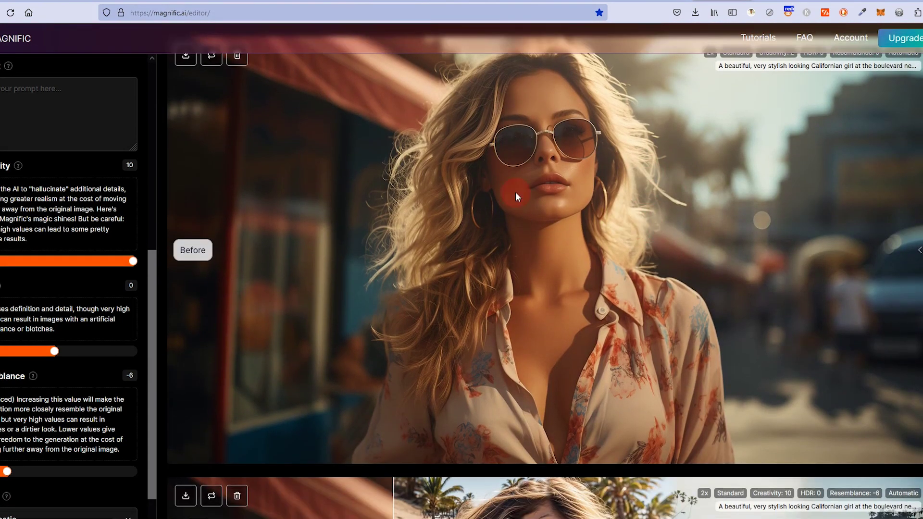
{"action": "scroll", "coordinate": [736, 87], "scroll_direction": "down", "scroll_amount": 1}
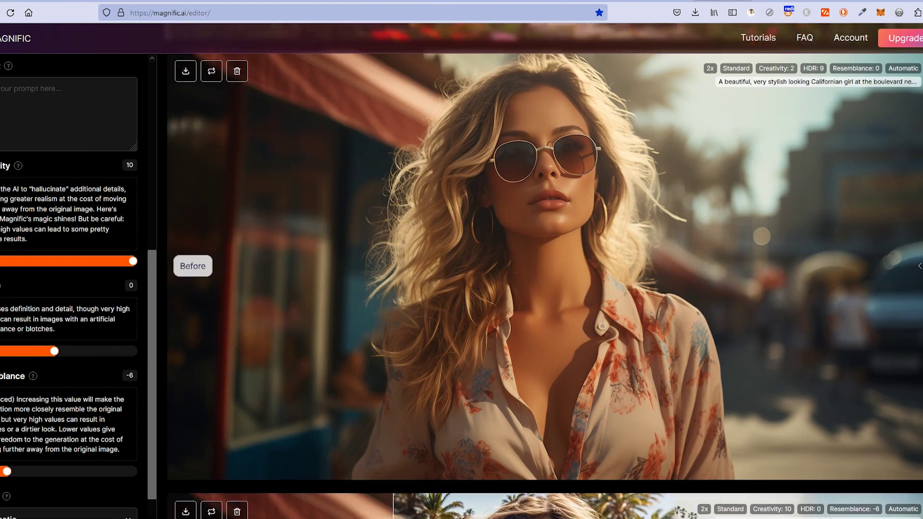
{"action": "scroll", "coordinate": [735, 87], "scroll_direction": "up", "scroll_amount": 2}
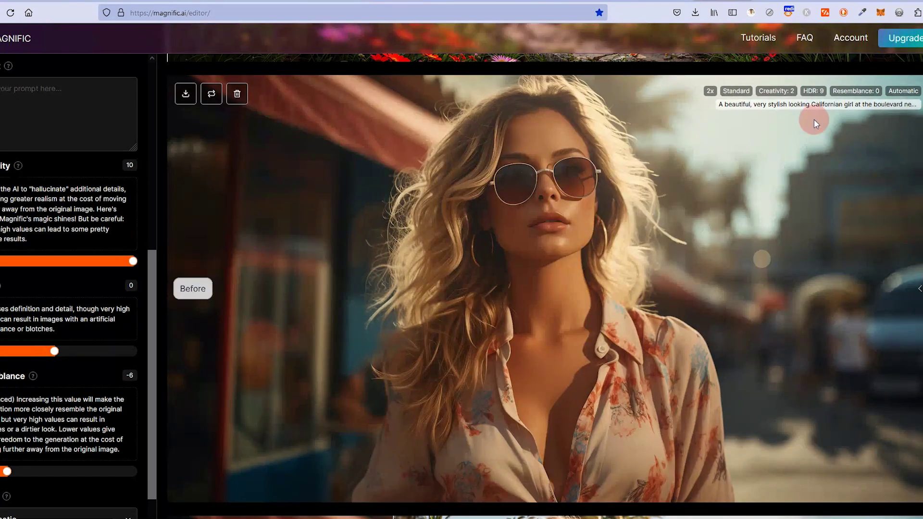
{"action": "left_click", "coordinate": [742, 108]}
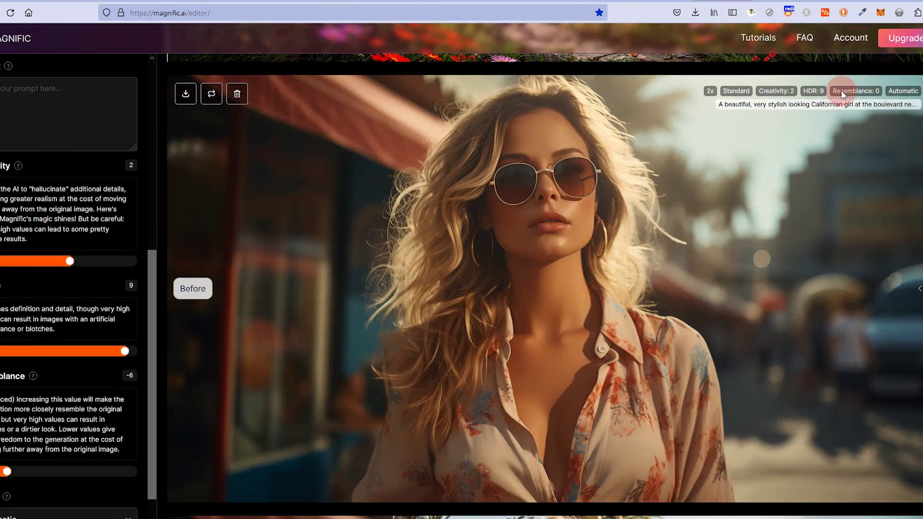
{"action": "left_click", "coordinate": [54, 472]}
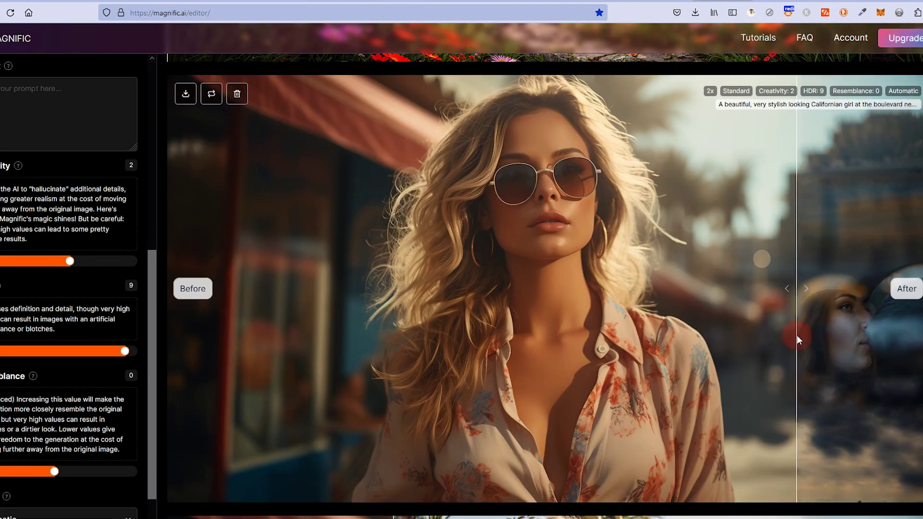
Compare the before and after versions of the portrait upscaled with Standard, Creativity 2, HDR 9 and Resemblance 0, checking against the Midjourney original.
{"action": "left_click_drag", "start_coordinate": [800, 290], "coordinate": [655, 340]}
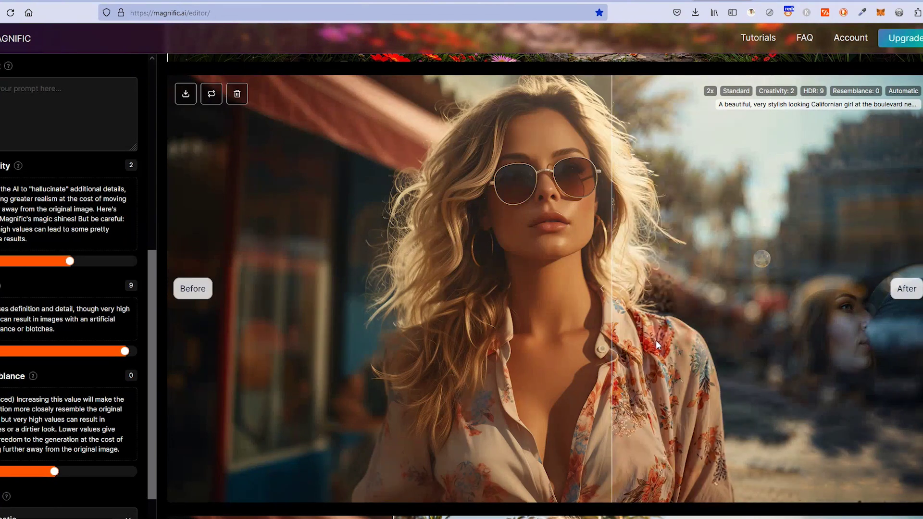
{"action": "left_click_drag", "start_coordinate": [617, 292], "coordinate": [508, 334]}
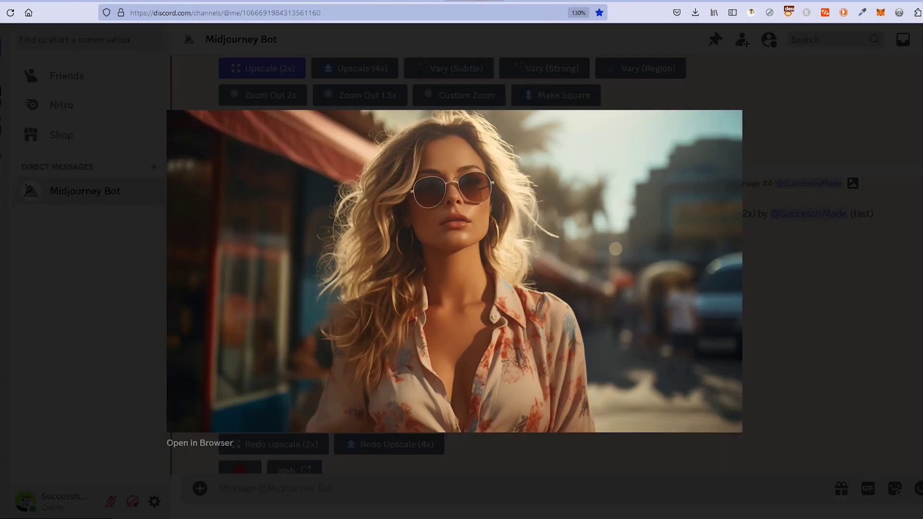
{"action": "left_click", "coordinate": [79, 346]}
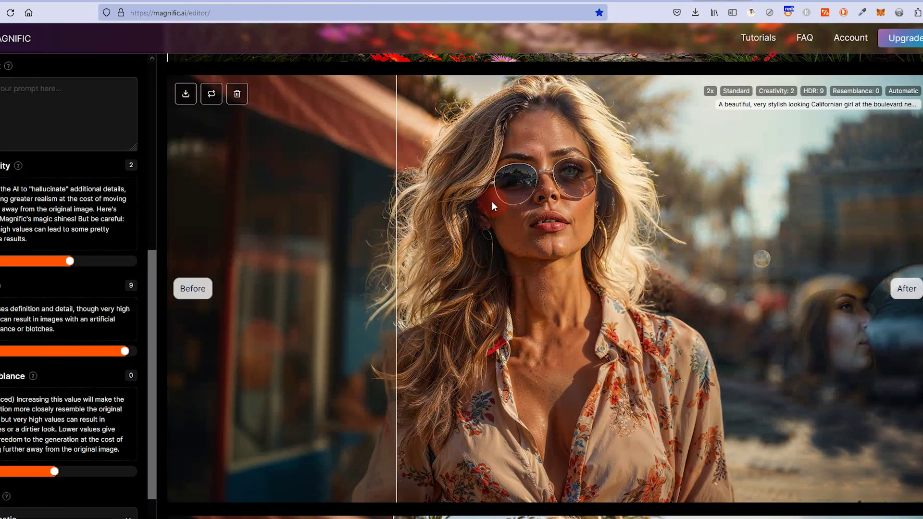
{"action": "left_click", "coordinate": [472, 213]}
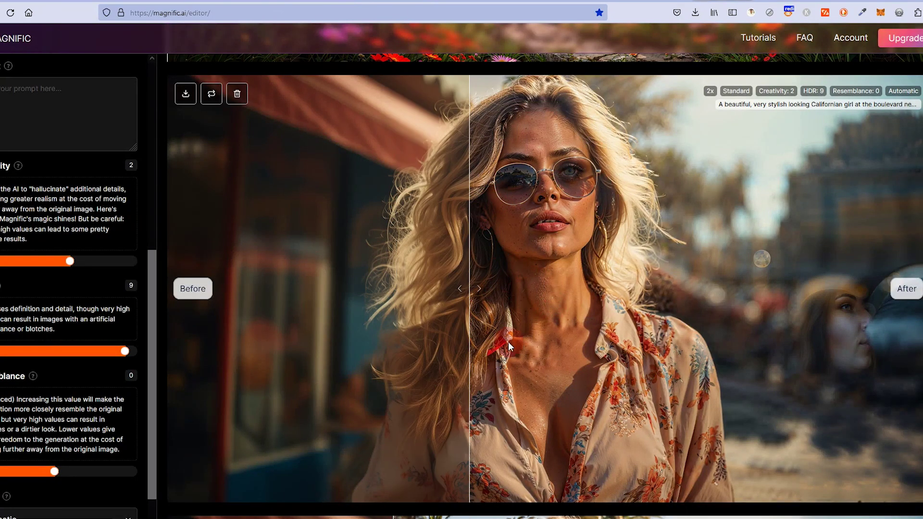
{"action": "left_click_drag", "start_coordinate": [568, 258], "coordinate": [339, 343]}
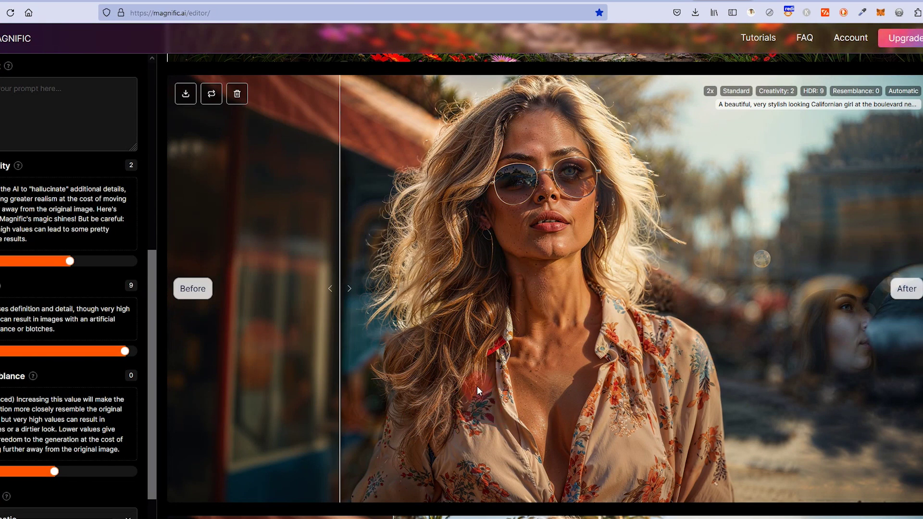
{"action": "left_click_drag", "start_coordinate": [356, 294], "coordinate": [445, 334]}
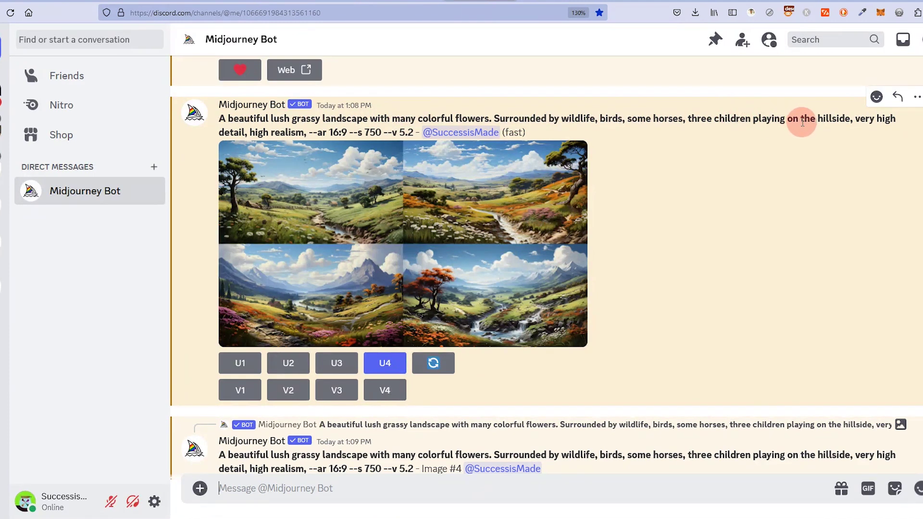
Switch to the Midjourney Bot chat in Discord and review the grassy landscape and two-children hillside images with their prompts.
{"action": "scroll", "coordinate": [511, 244], "scroll_direction": "down", "scroll_amount": 5}
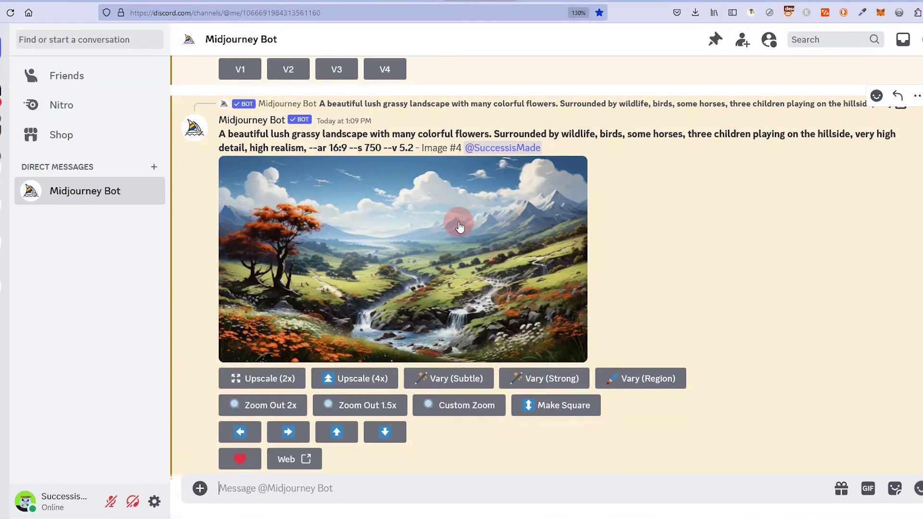
{"action": "scroll", "coordinate": [443, 208], "scroll_direction": "down", "scroll_amount": 5}
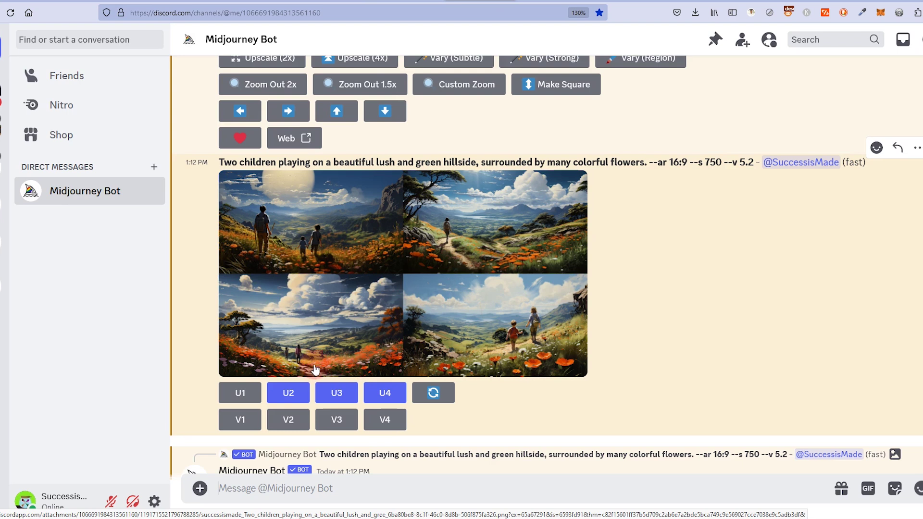
{"action": "scroll", "coordinate": [309, 325], "scroll_direction": "down", "scroll_amount": 5}
{"action": "left_click", "coordinate": [449, 293]}
{"action": "left_click", "coordinate": [396, 283]}
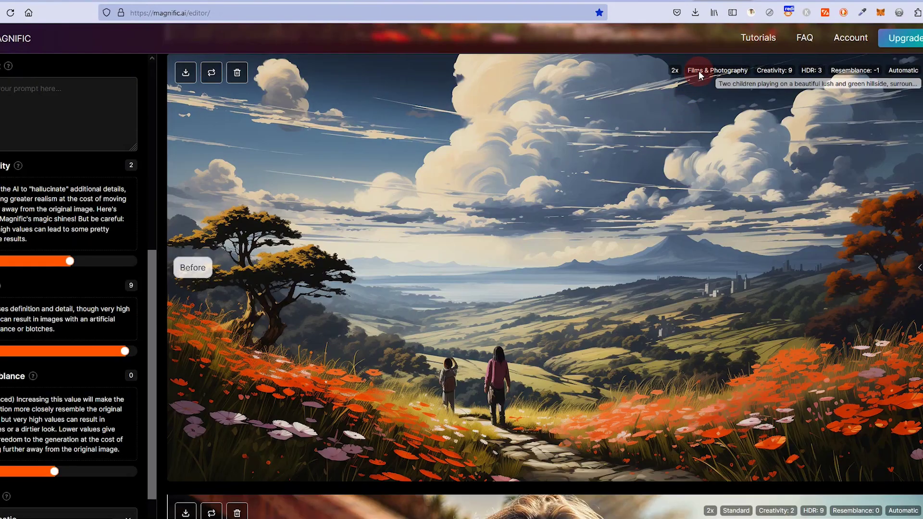
In Magnific, optimize for Films & Photography with Creativity 9, HDR 3 and Resemblance -1 for the two-children hillside image.
{"action": "scroll", "coordinate": [81, 220], "scroll_direction": "up", "scroll_amount": 3}
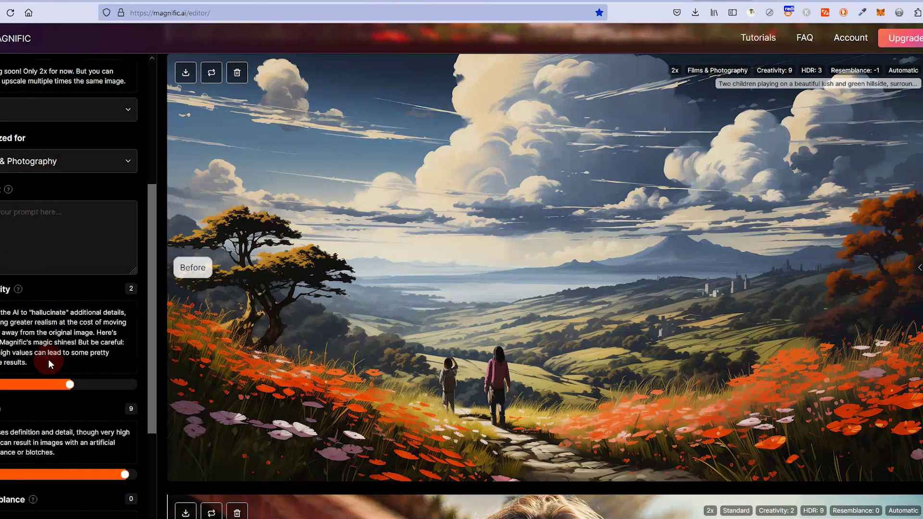
{"action": "left_click_drag", "start_coordinate": [69, 388], "coordinate": [125, 385]}
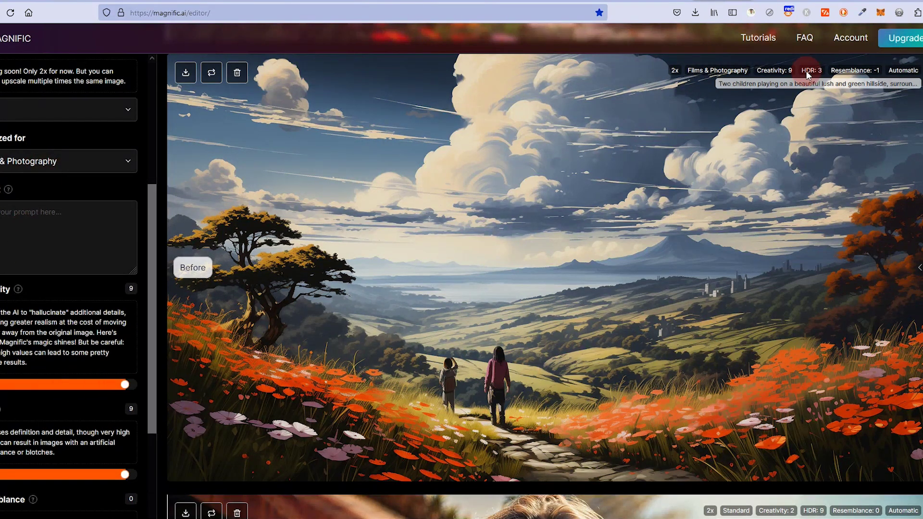
{"action": "scroll", "coordinate": [97, 425], "scroll_direction": "down", "scroll_amount": 2}
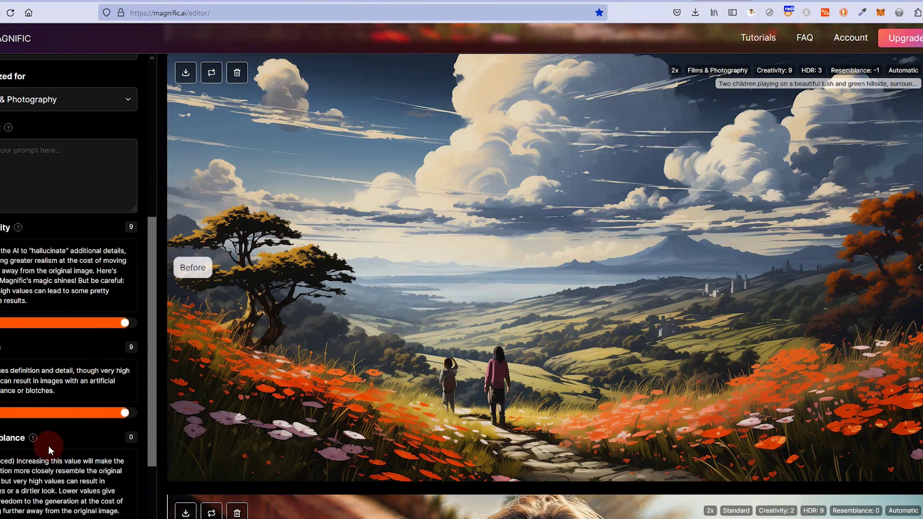
{"action": "left_click_drag", "start_coordinate": [125, 413], "coordinate": [78, 413]}
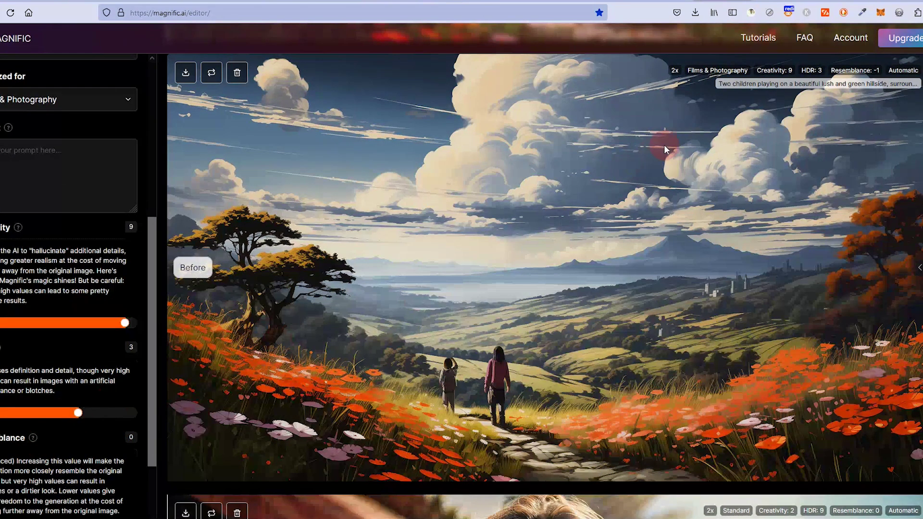
{"action": "scroll", "coordinate": [53, 433], "scroll_direction": "down", "scroll_amount": 2}
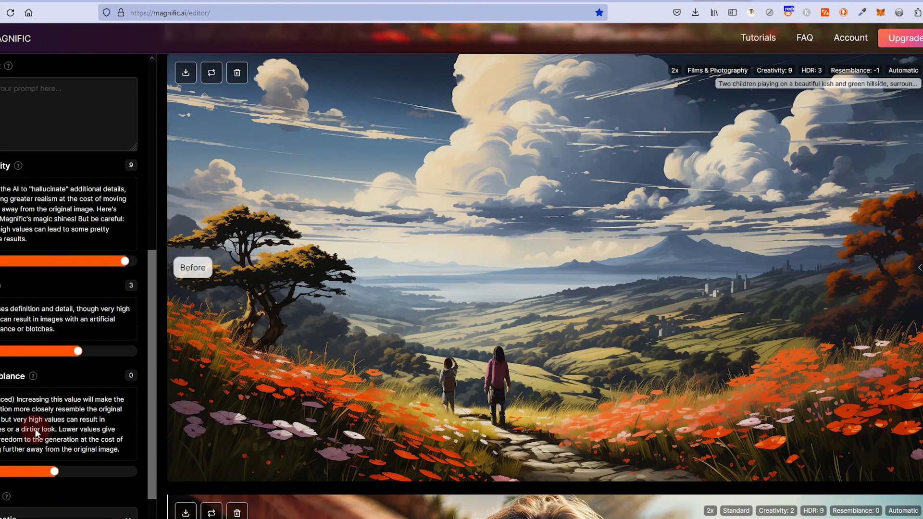
{"action": "left_click_drag", "start_coordinate": [54, 470], "coordinate": [47, 471]}
Compare the before and after versions of the hillside images upscaled with Films & Photography, Creativity 9, HDR 3 and Resemblance -1.
{"action": "left_click_drag", "start_coordinate": [808, 237], "coordinate": [165, 363]}
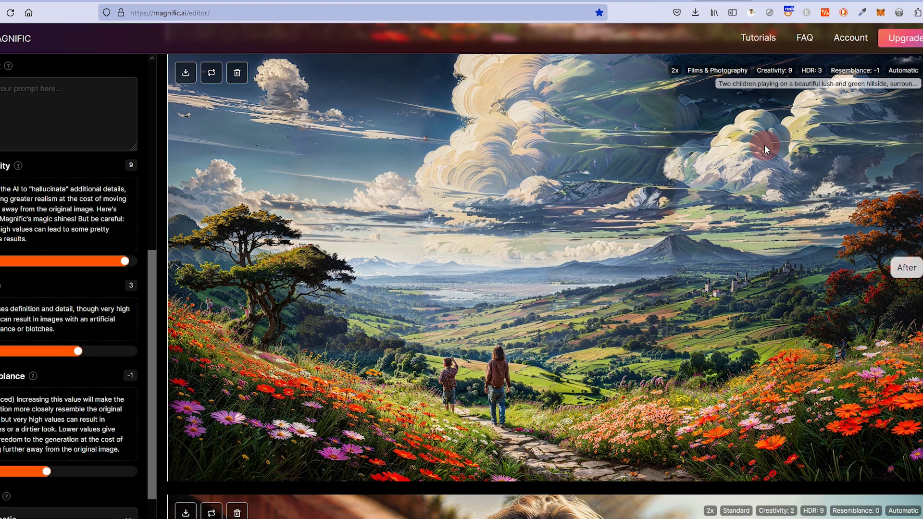
{"action": "scroll", "coordinate": [764, 146], "scroll_direction": "up", "scroll_amount": 2}
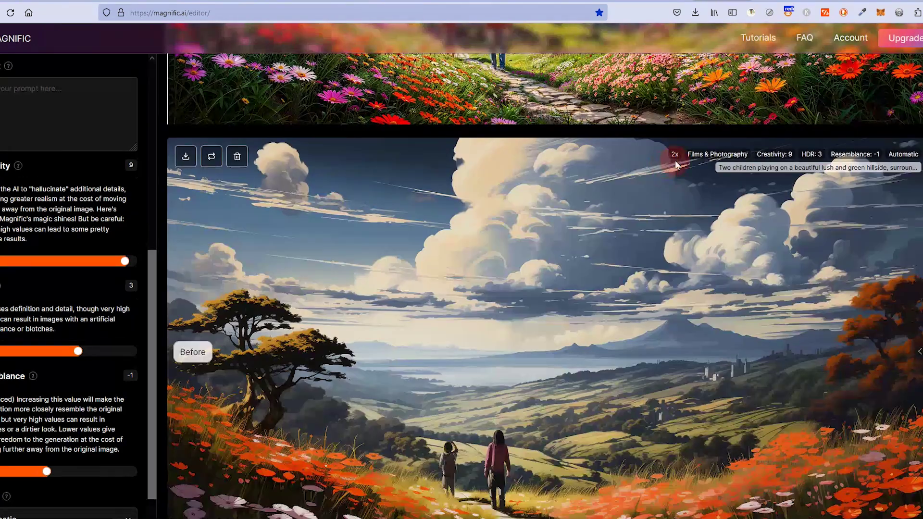
{"action": "scroll", "coordinate": [735, 136], "scroll_direction": "down", "scroll_amount": 1}
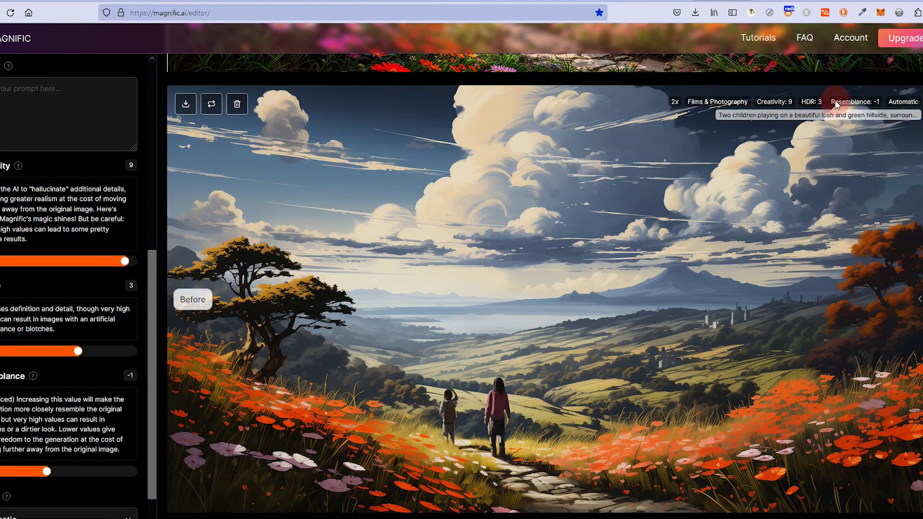
{"action": "left_click", "coordinate": [193, 300]}
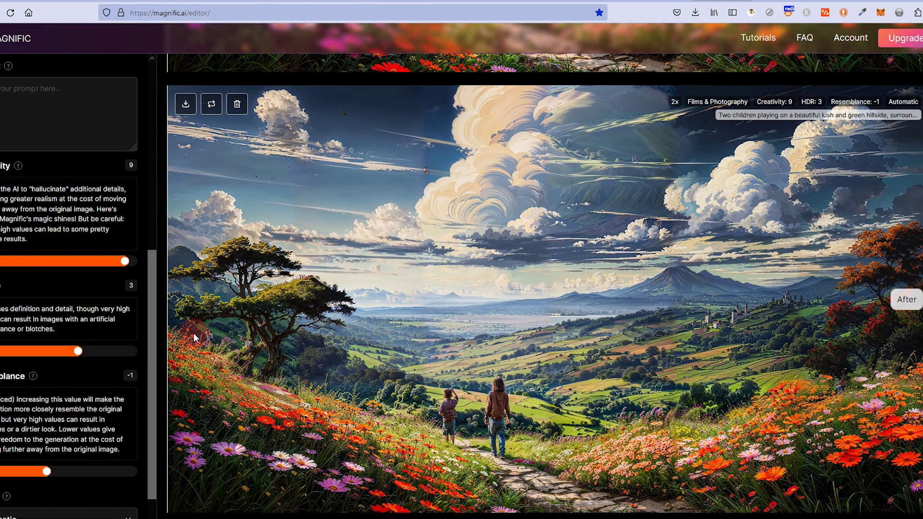
{"action": "left_click_drag", "start_coordinate": [179, 318], "coordinate": [479, 313]}
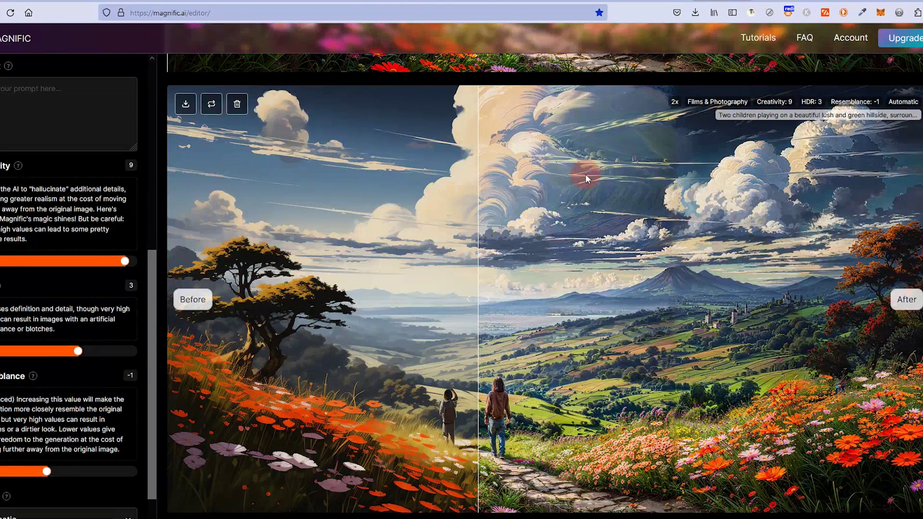
Compare the before and after versions of the hillside image upscaled with Films & Photography, Creativity 10, HDR 3 and Resemblance -3.
{"action": "scroll", "coordinate": [881, 238], "scroll_direction": "up", "scroll_amount": 8}
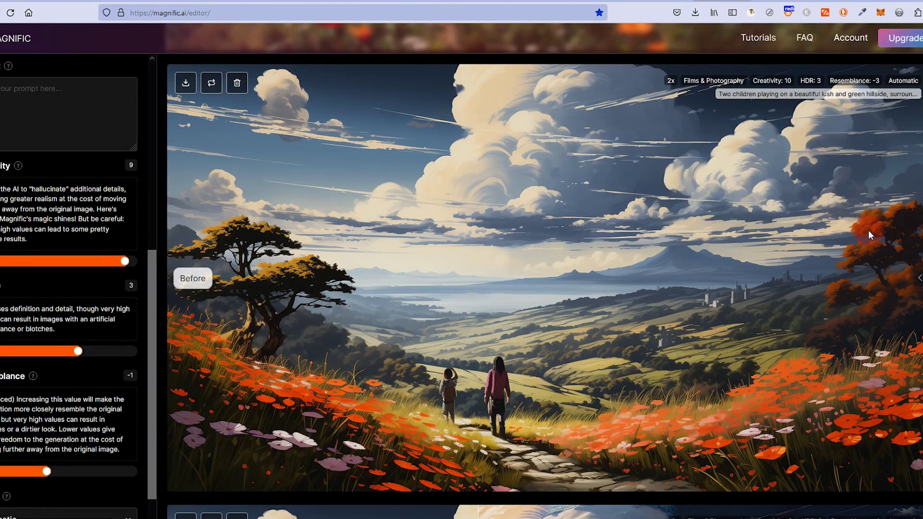
{"action": "left_click_drag", "start_coordinate": [914, 273], "coordinate": [905, 272]}
{"action": "scroll", "coordinate": [752, 321], "scroll_direction": "down", "scroll_amount": 5}
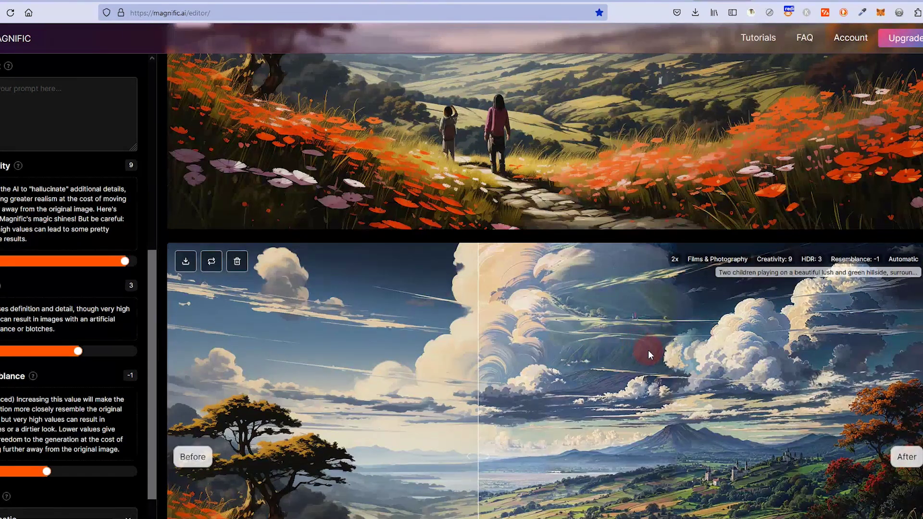
{"action": "scroll", "coordinate": [648, 350], "scroll_direction": "up", "scroll_amount": 5}
{"action": "left_click_drag", "start_coordinate": [902, 282], "coordinate": [170, 361]}
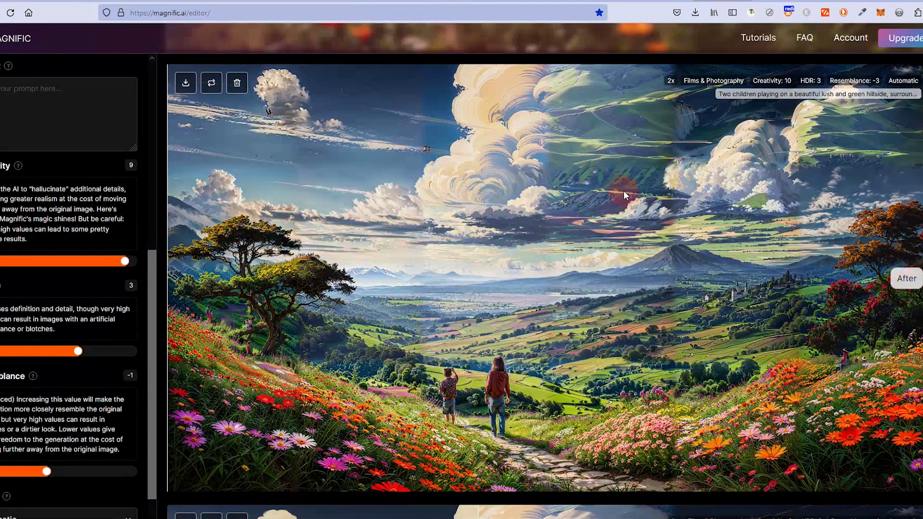
Switch to Discord and view the Midjourney image of two children walking a hillside path among orange flowers.
{"action": "key", "text": "ctrl+Tab"}
{"action": "scroll", "coordinate": [484, 249], "scroll_direction": "up", "scroll_amount": 1}
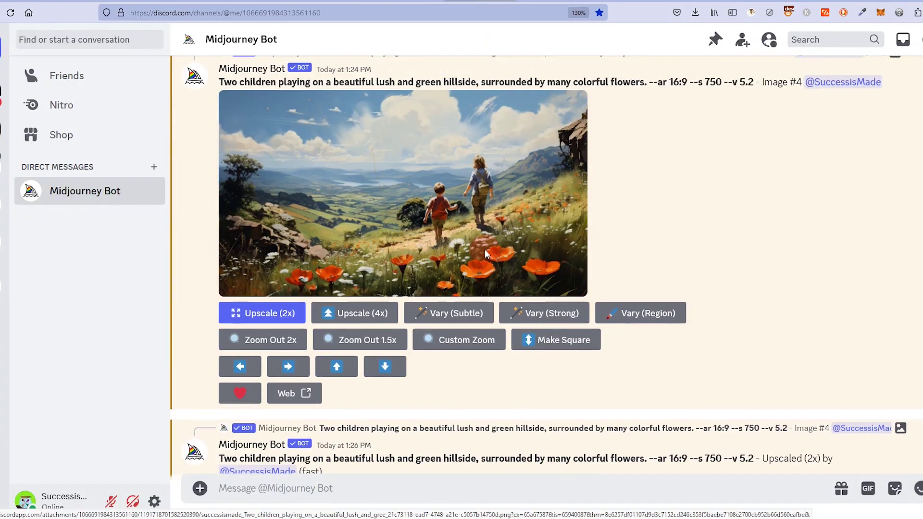
{"action": "scroll", "coordinate": [485, 249], "scroll_direction": "up", "scroll_amount": 1}
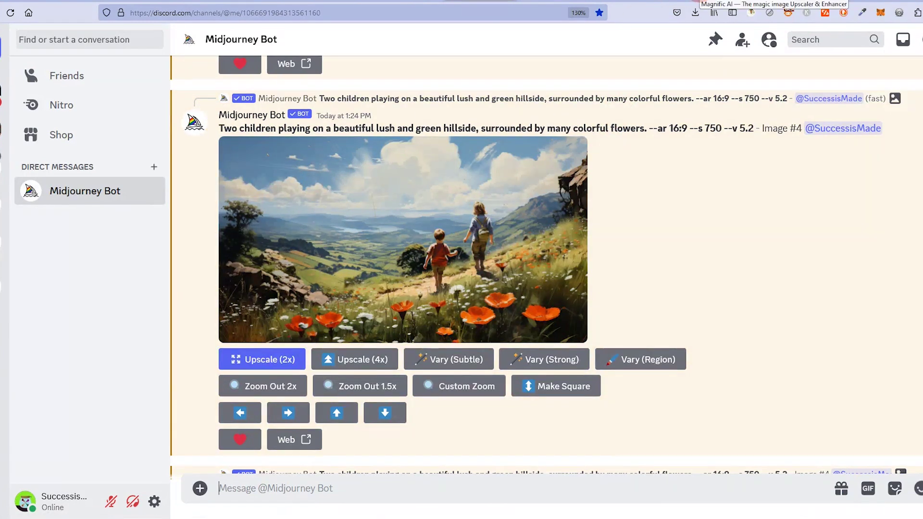
Back in Magnific, compare the before and after versions of the hillside path image upscaled with Films & Photography, Creativity 8 and HDR 3.
{"action": "left_click", "coordinate": [701, 2]}
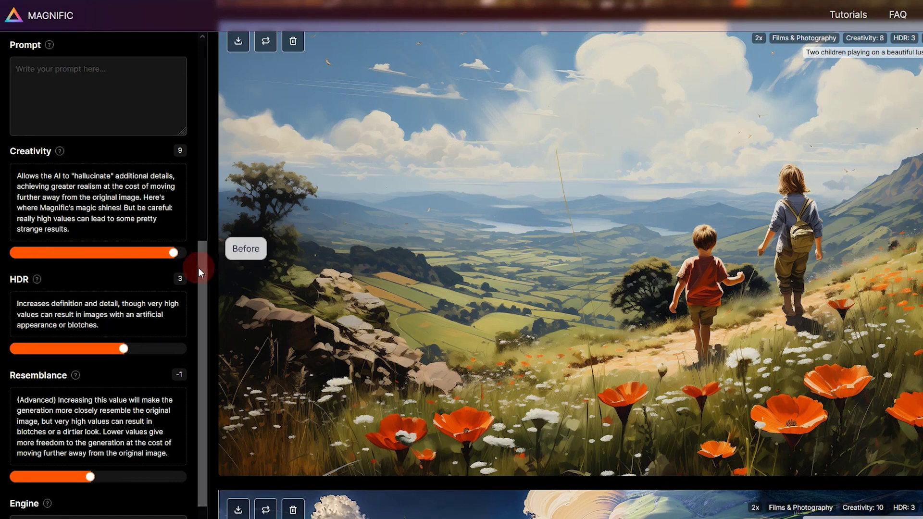
{"action": "left_click", "coordinate": [228, 268]}
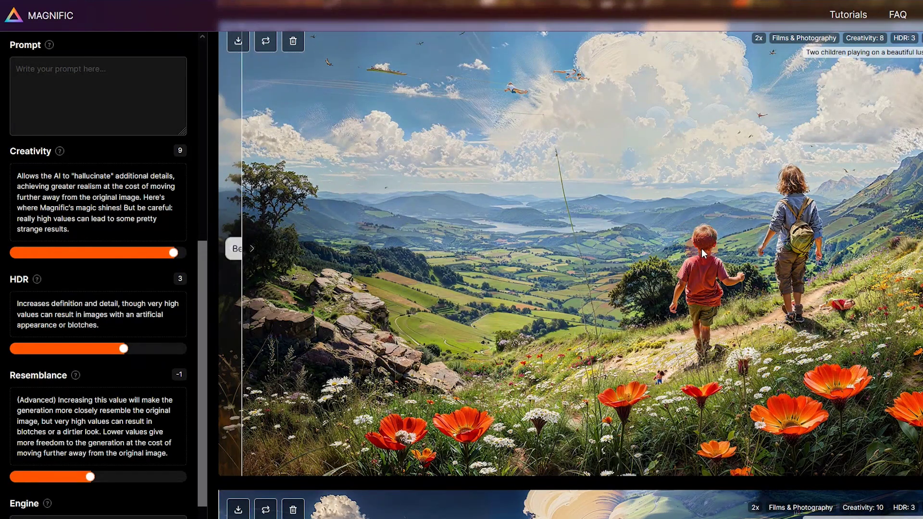
{"action": "left_click_drag", "start_coordinate": [250, 259], "coordinate": [900, 78]}
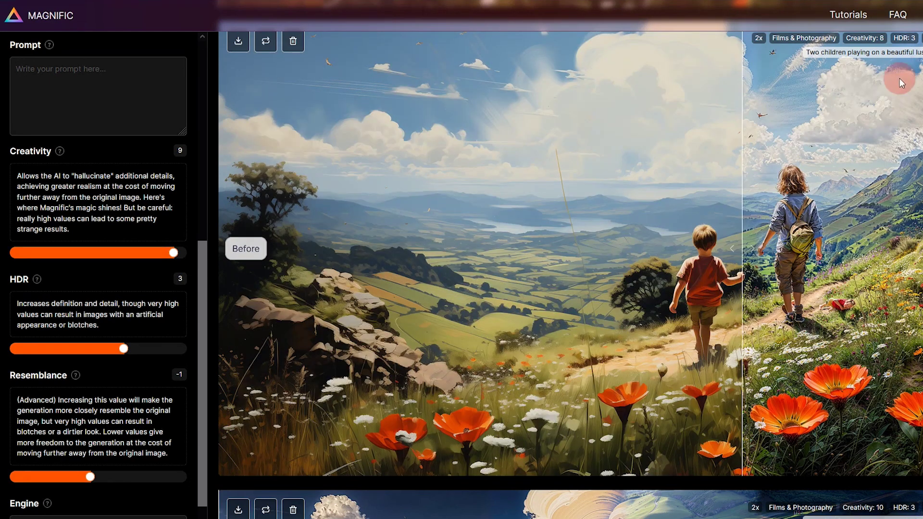
{"action": "left_click_drag", "start_coordinate": [715, 170], "coordinate": [416, 311]}
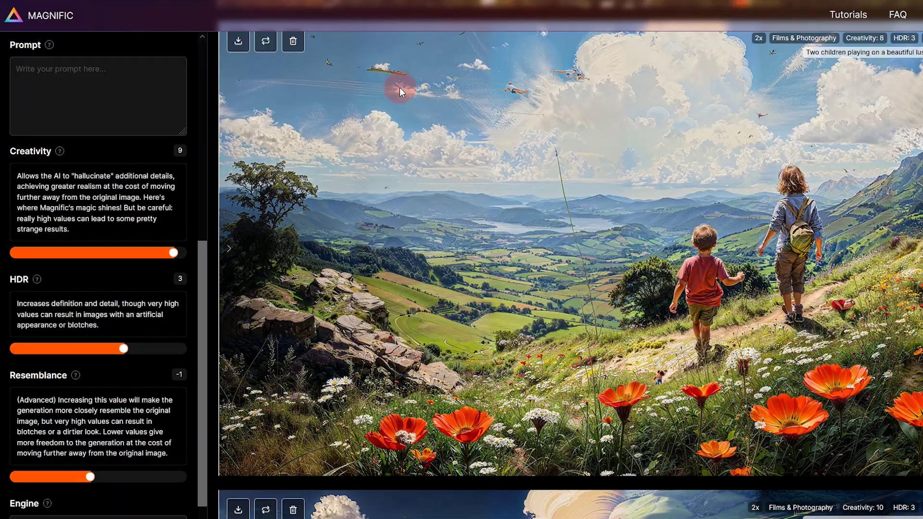
Set Creativity to 3, HDR to 2 and Resemblance to 0 to match the hillside path upscale labelled Creativity 3, HDR 2.
{"action": "scroll", "coordinate": [577, 106], "scroll_direction": "up", "scroll_amount": 3}
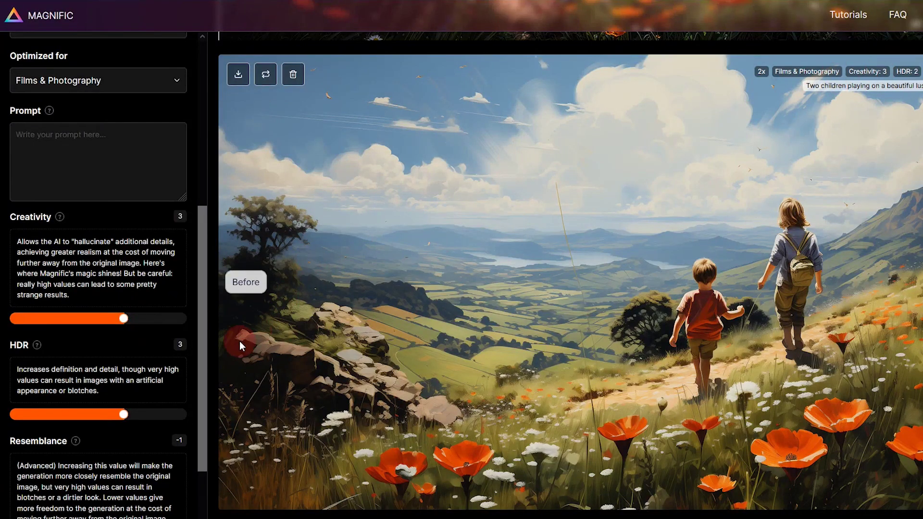
{"action": "left_click_drag", "start_coordinate": [130, 405], "coordinate": [116, 414]}
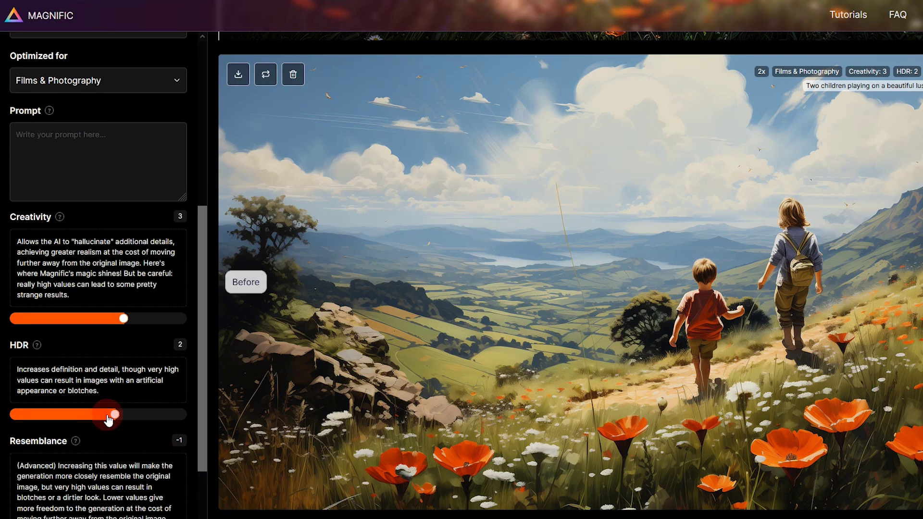
{"action": "scroll", "coordinate": [112, 412], "scroll_direction": "down", "scroll_amount": 1}
Compare the before and after versions of the two-children hillside path image upscaled with Films & Photography, Creativity 3 and HDR 2.
{"action": "left_click", "coordinate": [232, 284]}
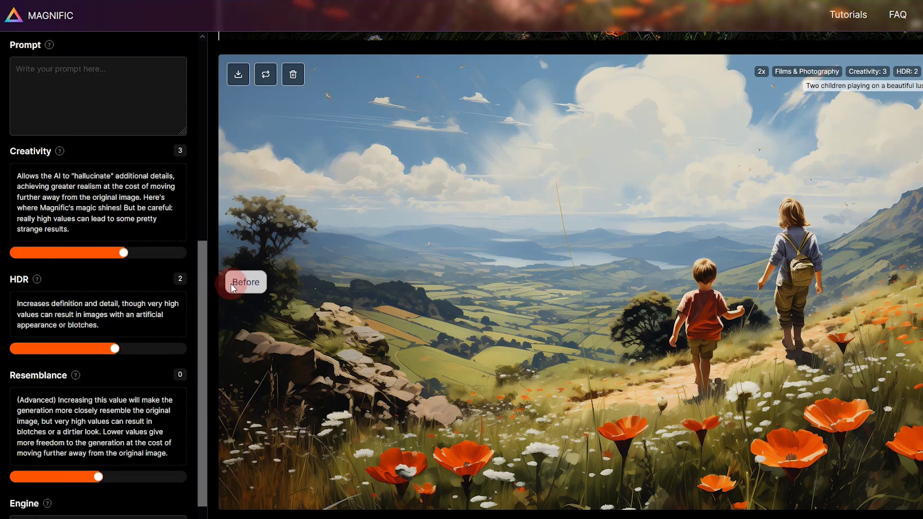
{"action": "left_click_drag", "start_coordinate": [231, 284], "coordinate": [159, 296]}
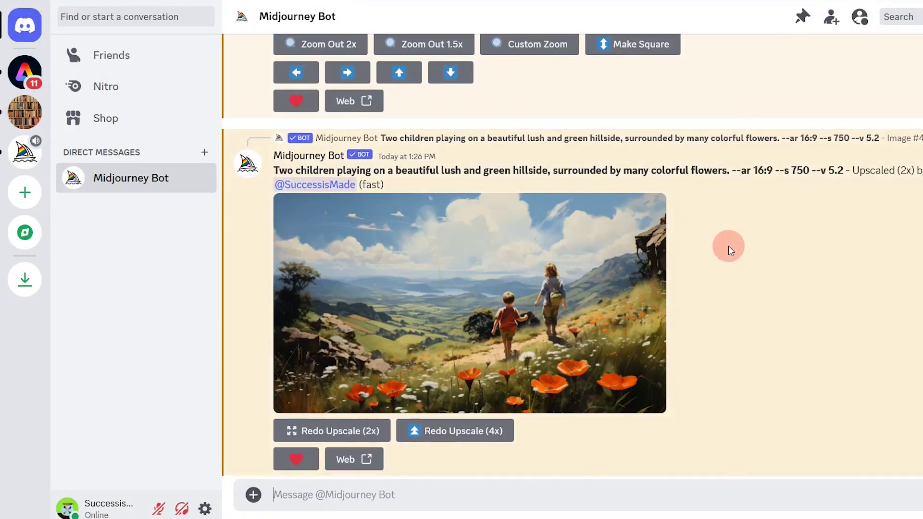
Back in Magnific, compare the before and after versions of the lone backpacker image upscaled with Films & Photography, Creativity 6 and HDR 6.
{"action": "scroll", "coordinate": [727, 238], "scroll_direction": "down", "scroll_amount": 8}
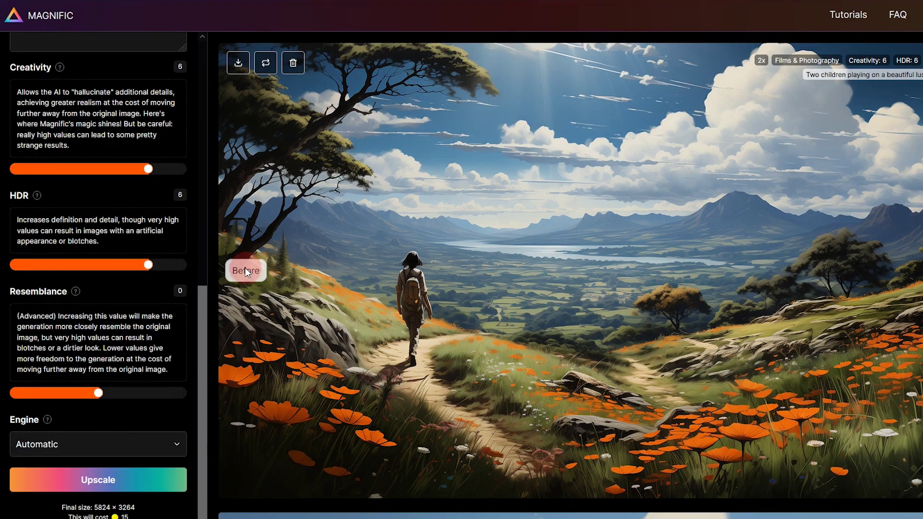
{"action": "left_click_drag", "start_coordinate": [245, 269], "coordinate": [200, 277]}
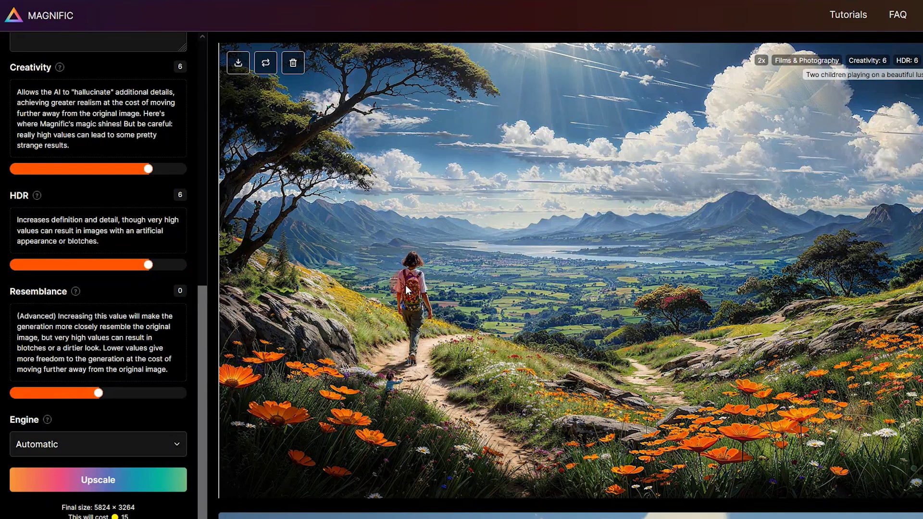
{"action": "left_click", "coordinate": [567, 315]}
{"action": "left_click_drag", "start_coordinate": [231, 262], "coordinate": [922, 265]}
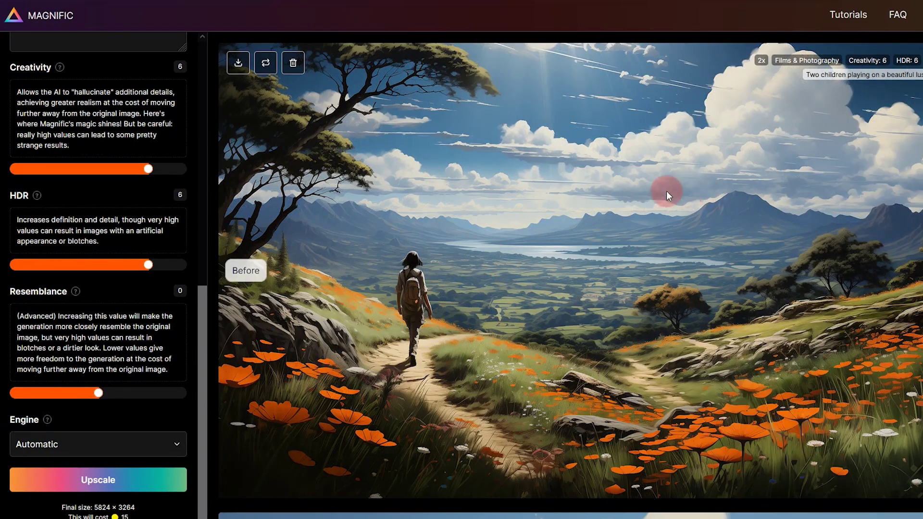
{"action": "left_click_drag", "start_coordinate": [922, 264], "coordinate": [186, 298]}
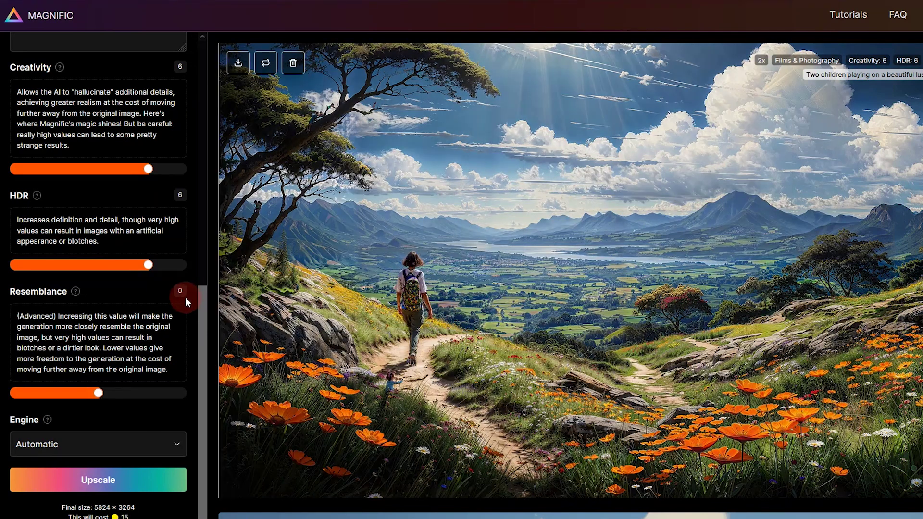